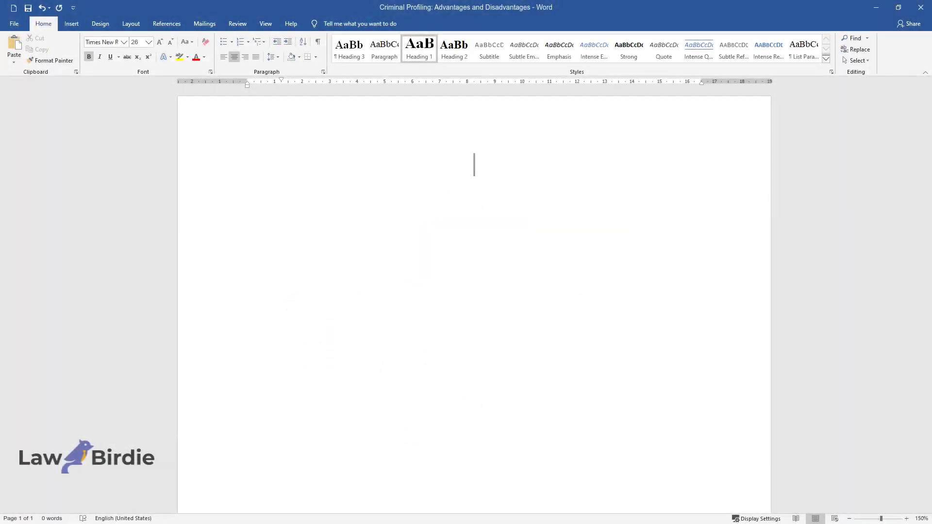
Type the title 'Criminal Profiling: Advantages and Disadvantages' and the heading 'Validity of Criminal Profiling'
text(Advantages and Disadvanta)
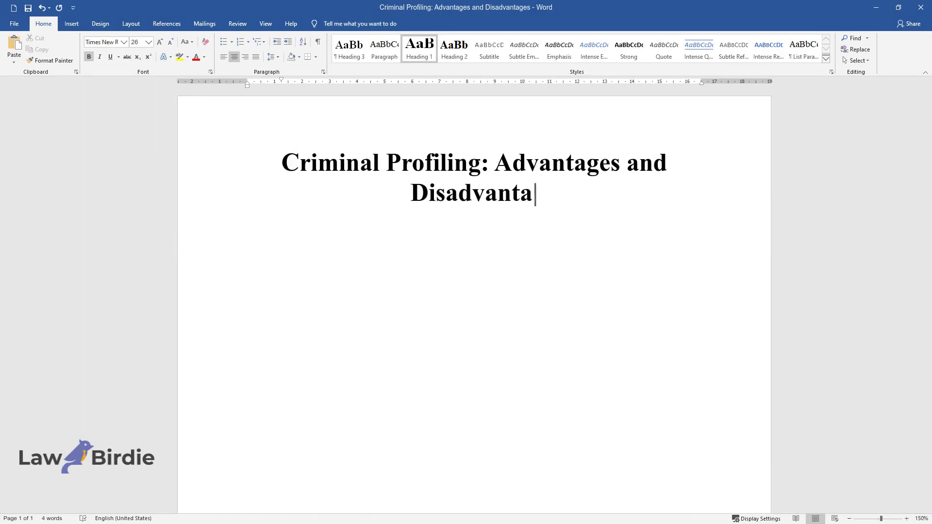
text(ges)
key(Return)
text(Validity )
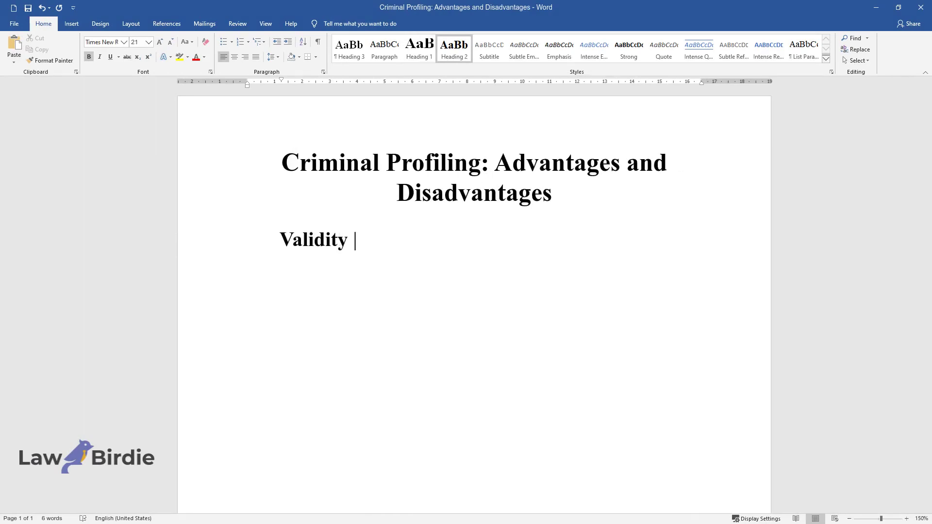
text(of Criminal Profiling)
key(Return)
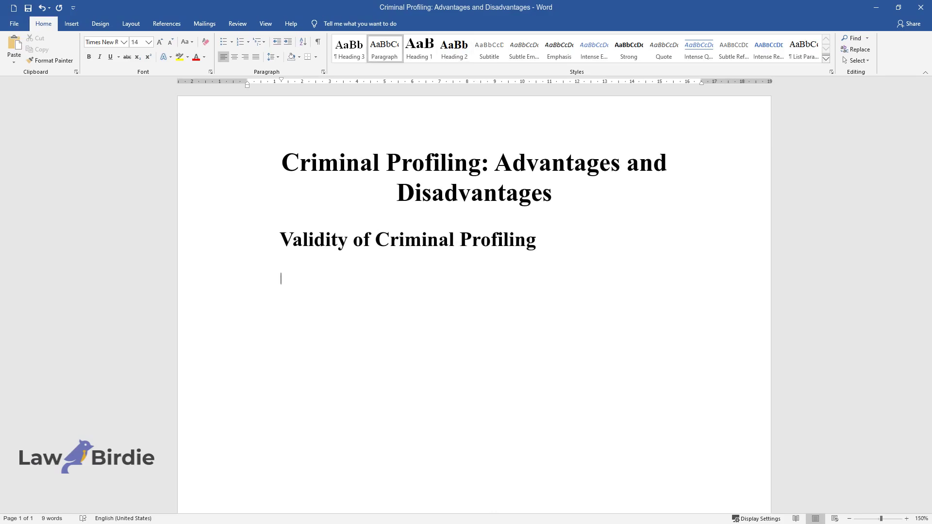
Write the paragraph defining criminal profiling and explaining its lack of validity
text(Criminal profiling i)
text(s an approach law enforc)
text(ers use to identify violent crime perpetrat)
text(ors by categorizing their behavio)
text(ral features based on the examine)
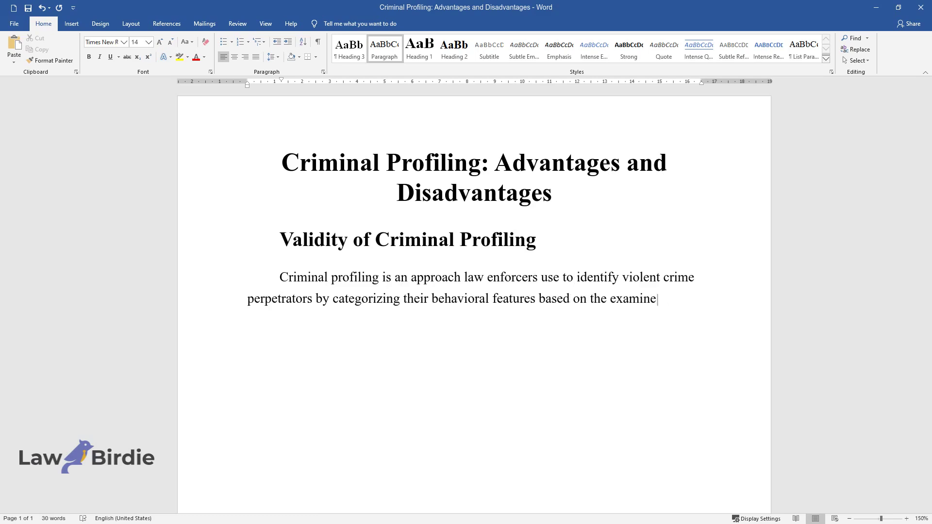
text(d crime committed. However)
text(, despite the application of this technique )
text(in identifying perpetrato)
text(rs of violent crimes, the )
text(profiler cannot s)
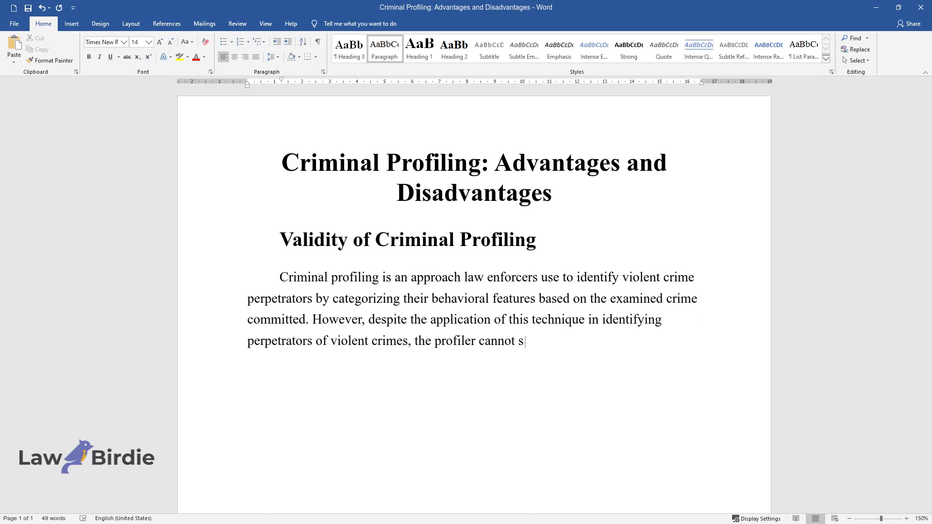
text(how whether a specific offender was responsible for a spe)
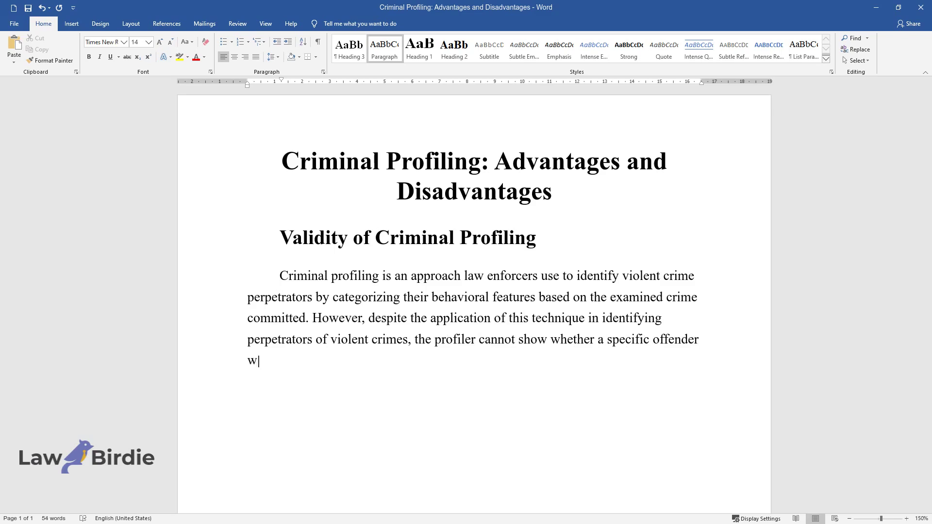
scroll(473, 228, down, 2)
text(cific cr)
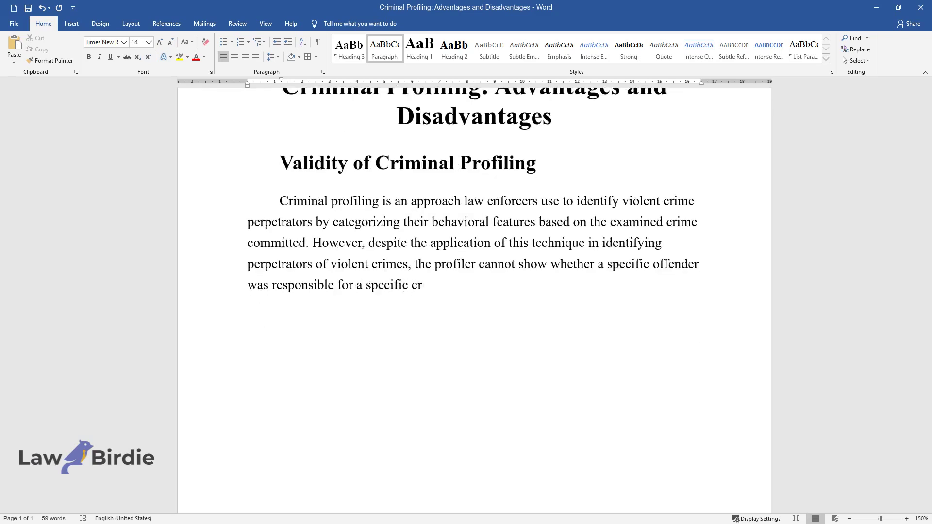
text(ime. The impossibility, hence, the lack of validity in criminal profiling, i)
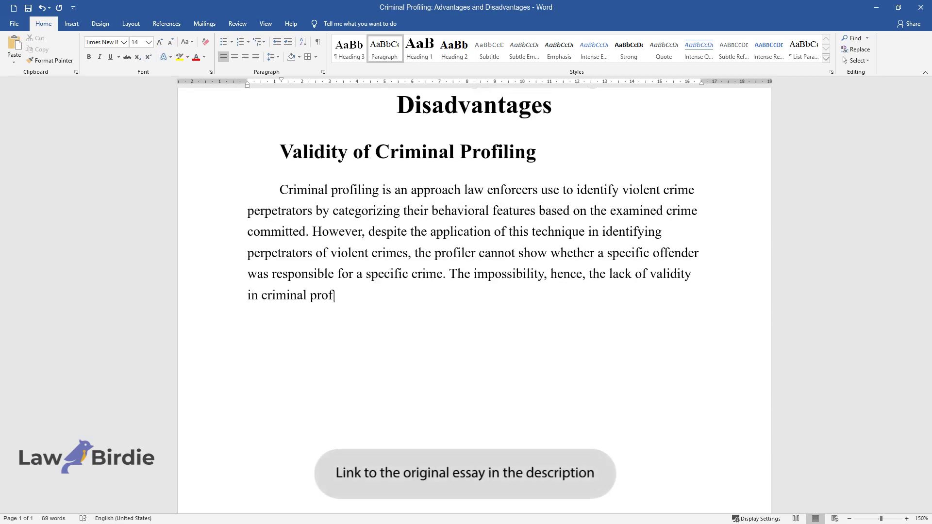
text(s attribut)
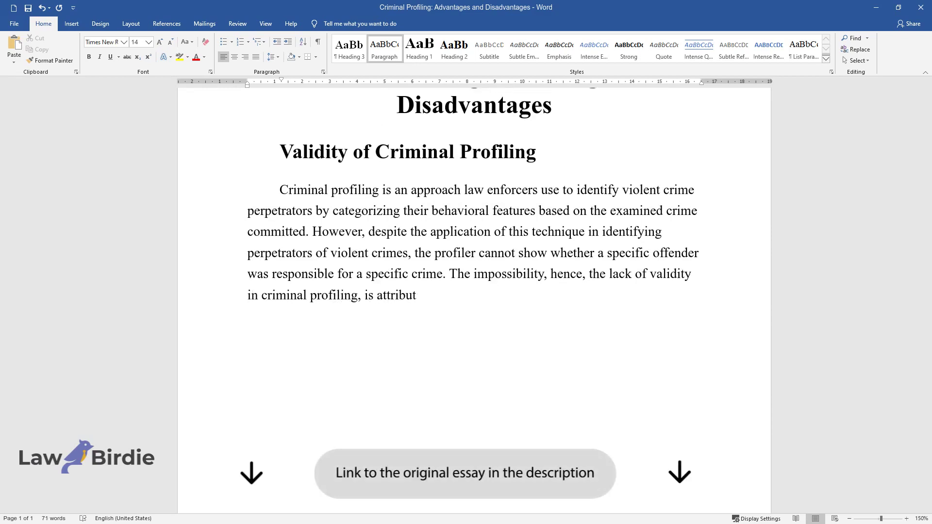
text(ed to the process's inability to indicate that a par)
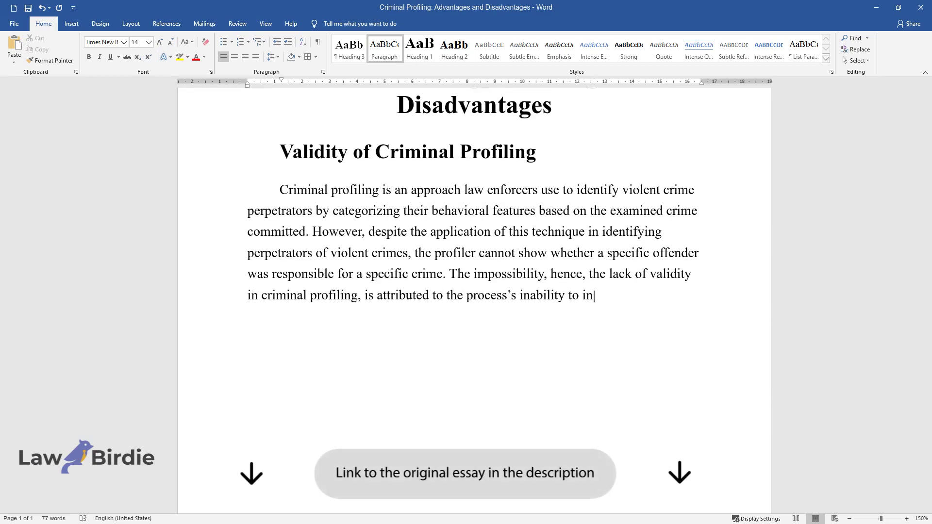
text(ticular individual fits the profile of the crime co)
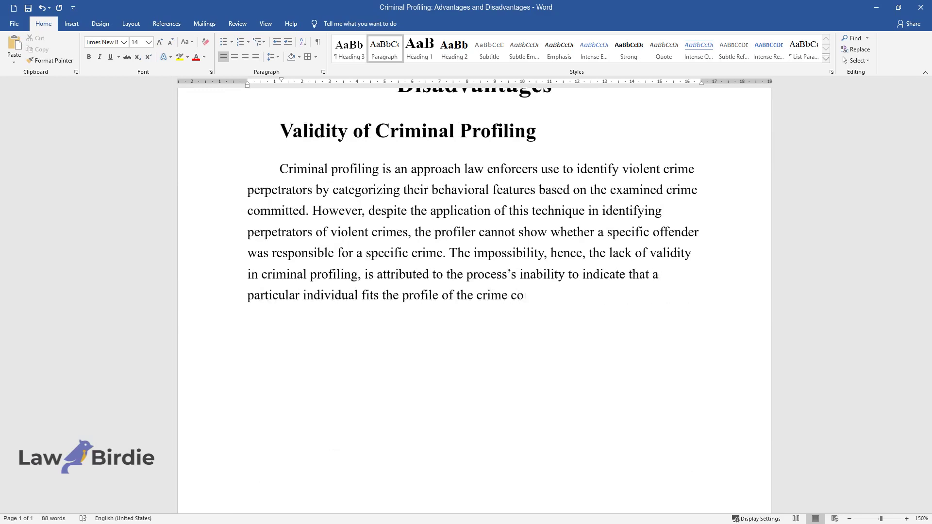
text(mmitted. What happens is that by profiling criminals, a comprehensive)
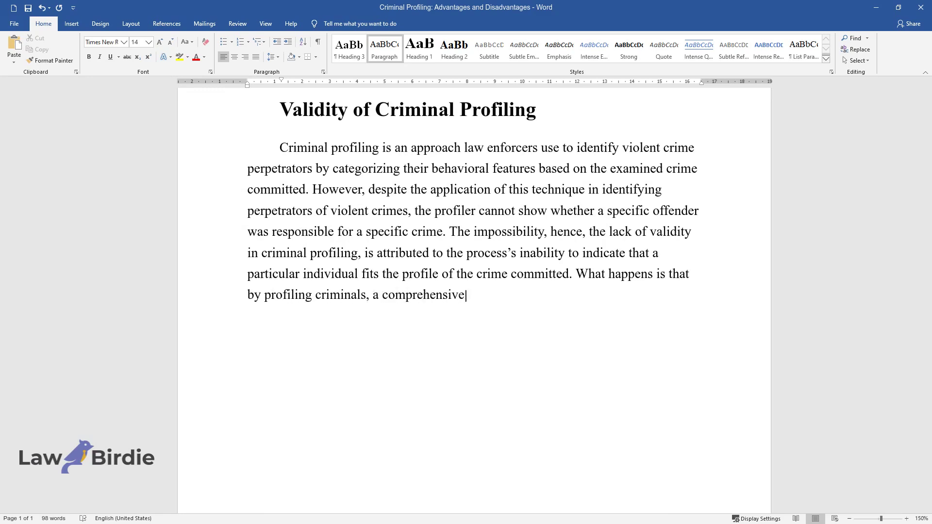
text( suggestion of the type of individu)
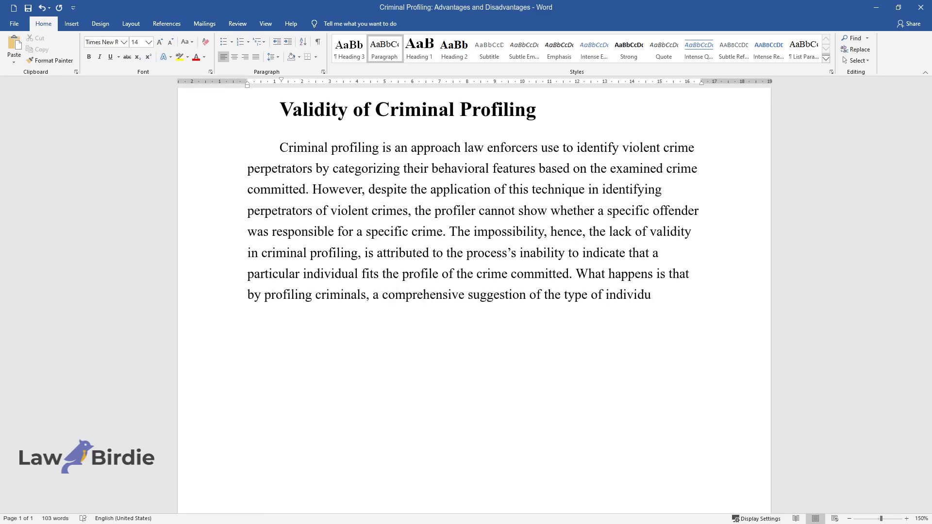
text(al that might have committed the offense is given. Moreover, the abse)
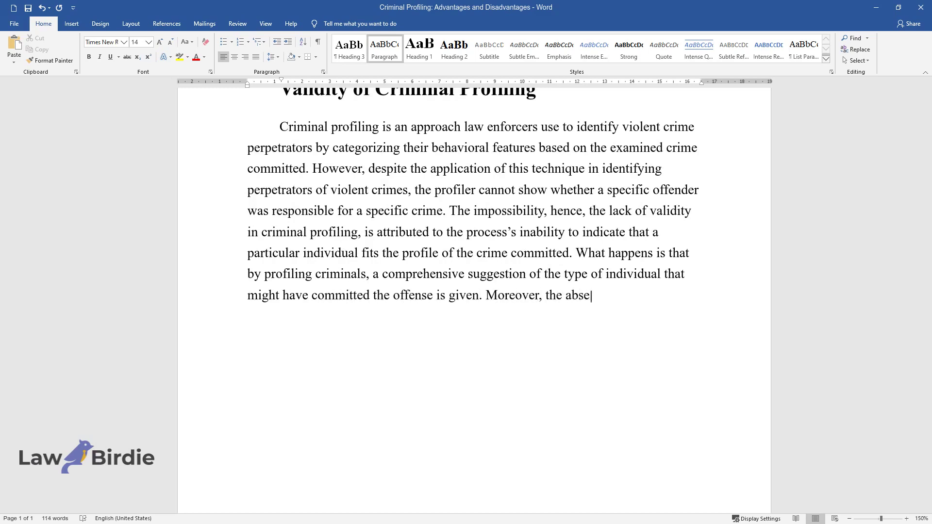
text(nce of scientific evidence that su)
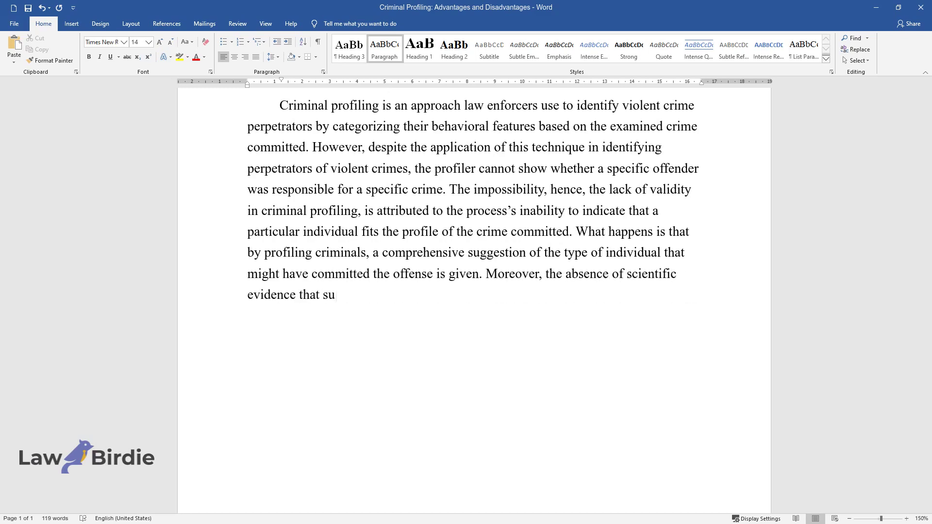
text(pports the technique in solving cri)
text(mes is another indicator of the ap)
text(proach's invalidity. While criminal)
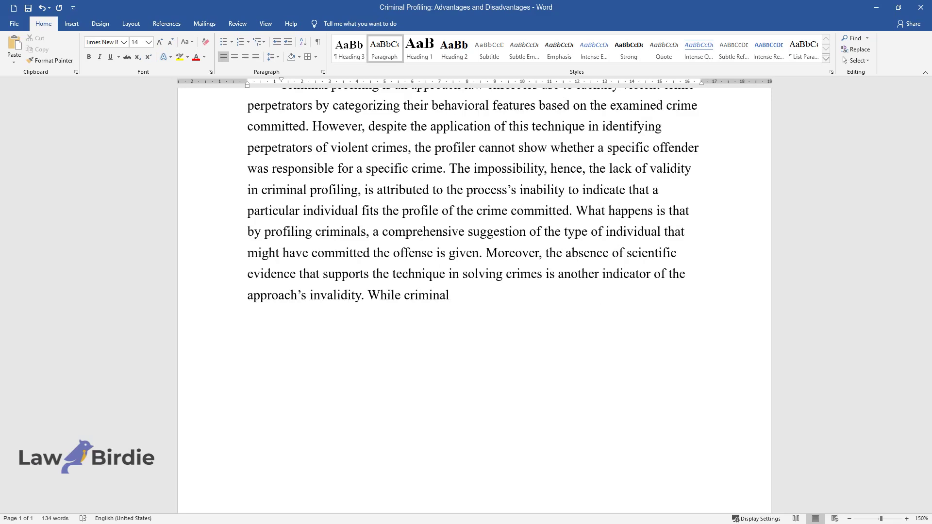
text( profiling helps law enforcers to o)
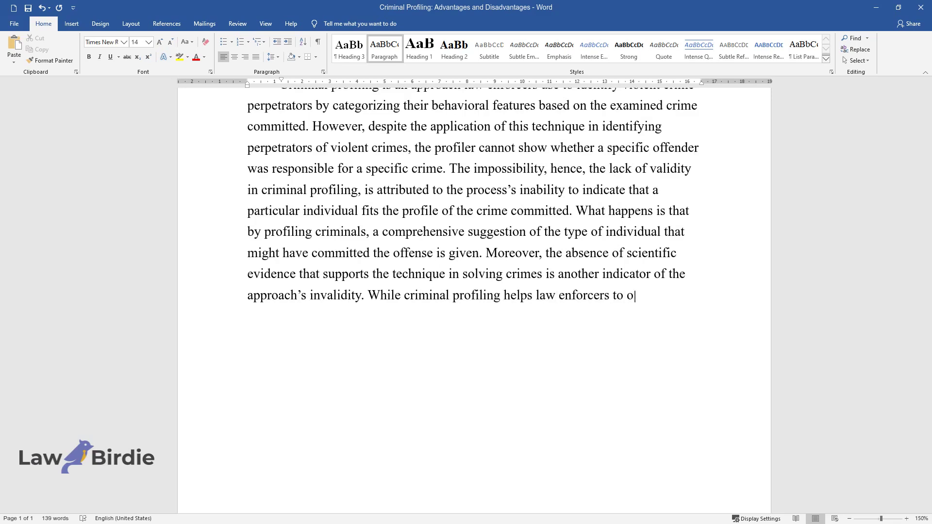
text(pen up a new line of inquiry, its)
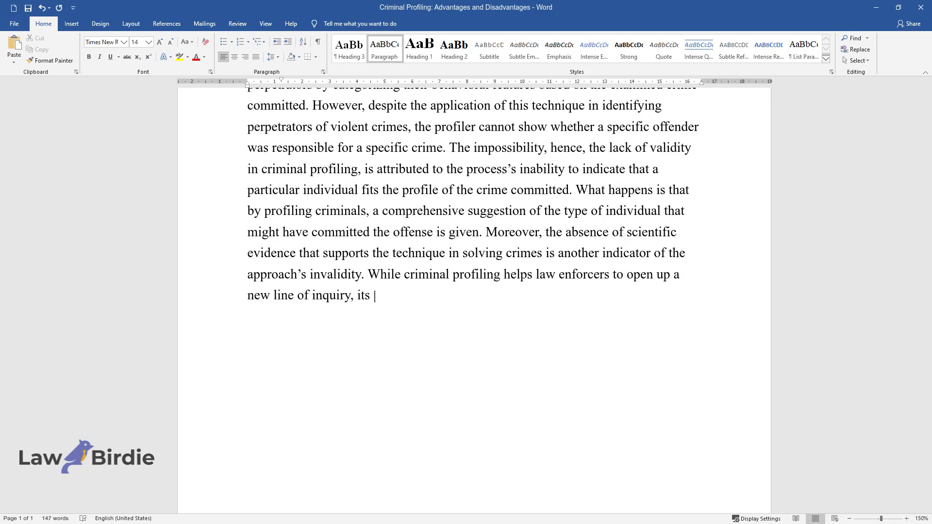
text( ability to solve a criminal case is)
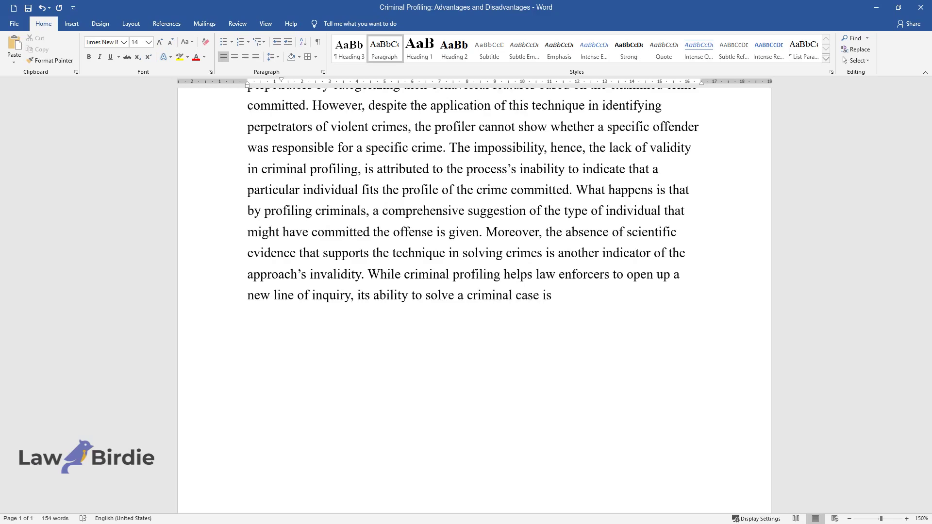
text( founded on an exception instead of a rule.Curren)
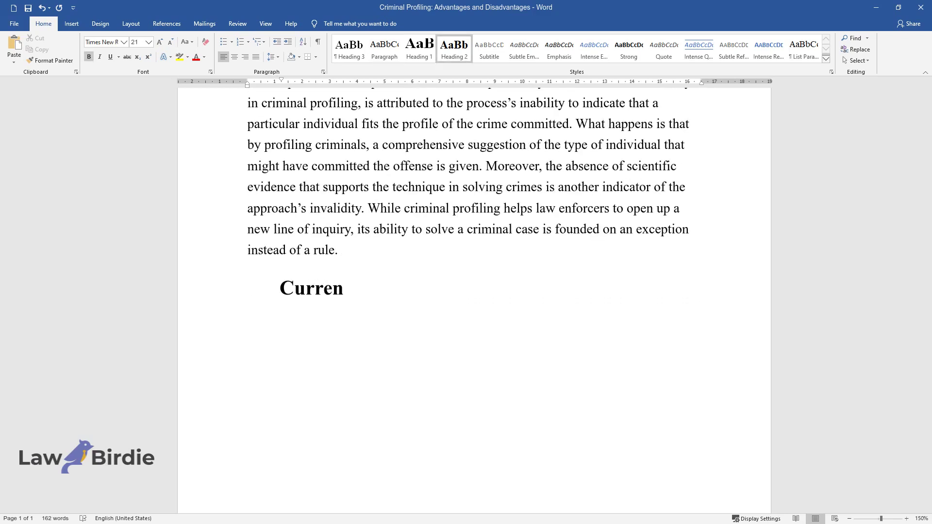
text(t and Legal Status of Criminal Profiling)
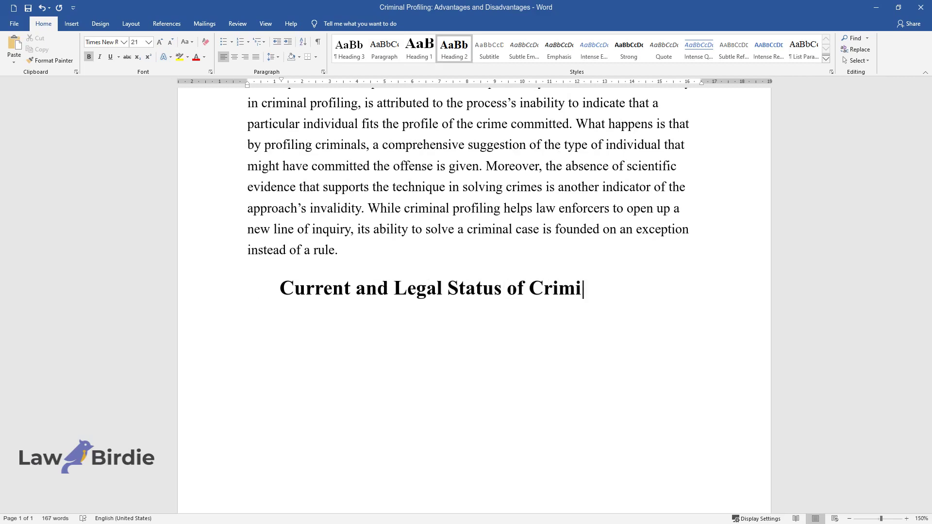
Write the paragraph contrasting media portrayals of profiling with court inadmissibility and research needs
key(Return)
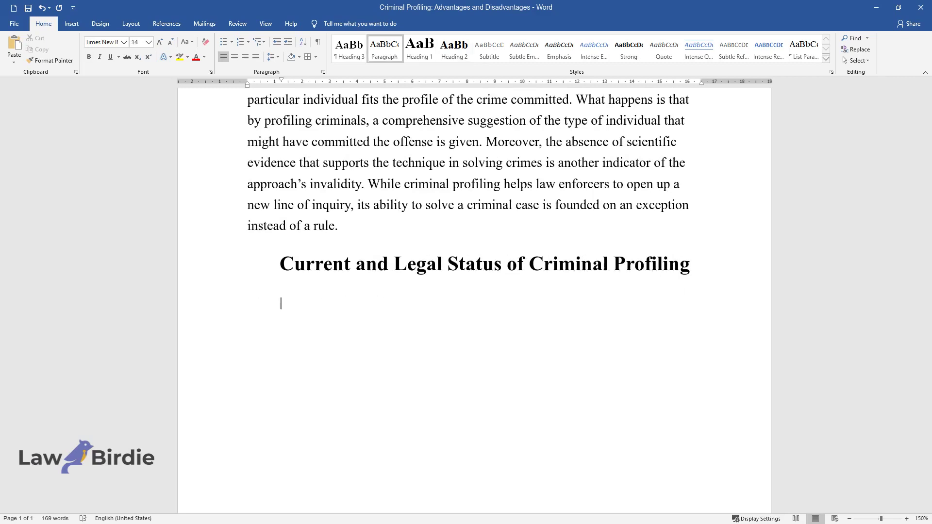
text(Despite the dramatic and s)
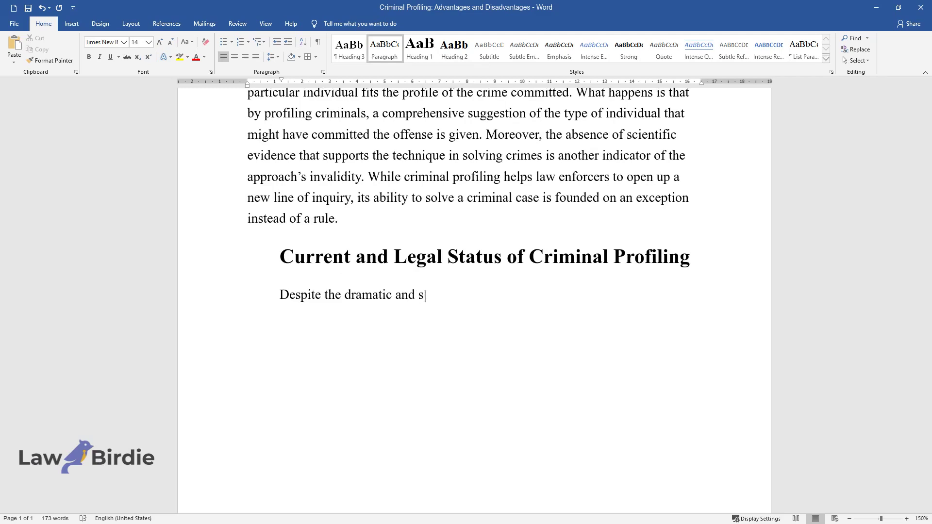
text(ensational aspects of criminal pro)
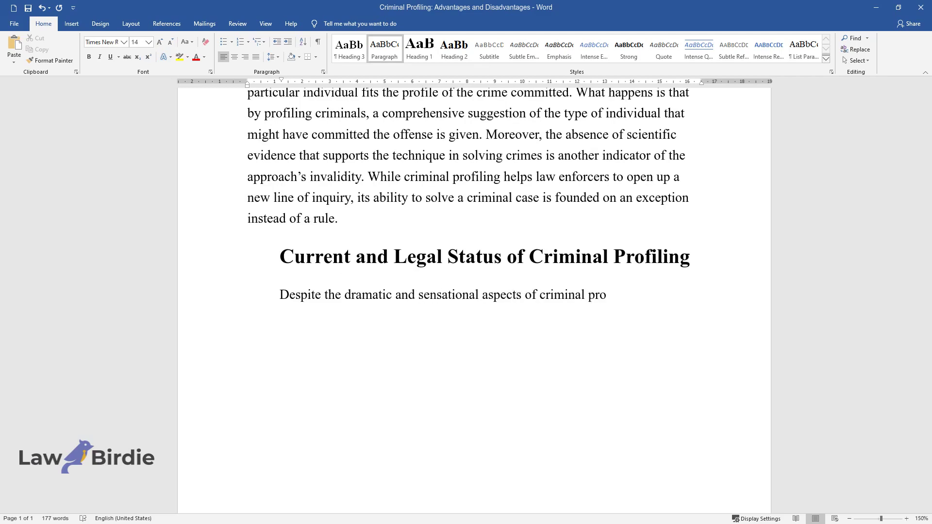
text(filing depicted in several films, )
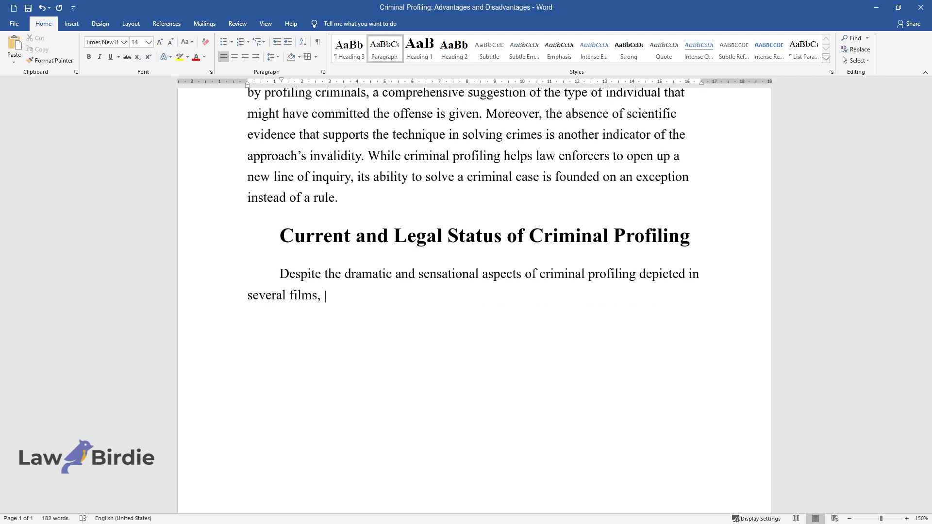
text(books, and television series, a sh)
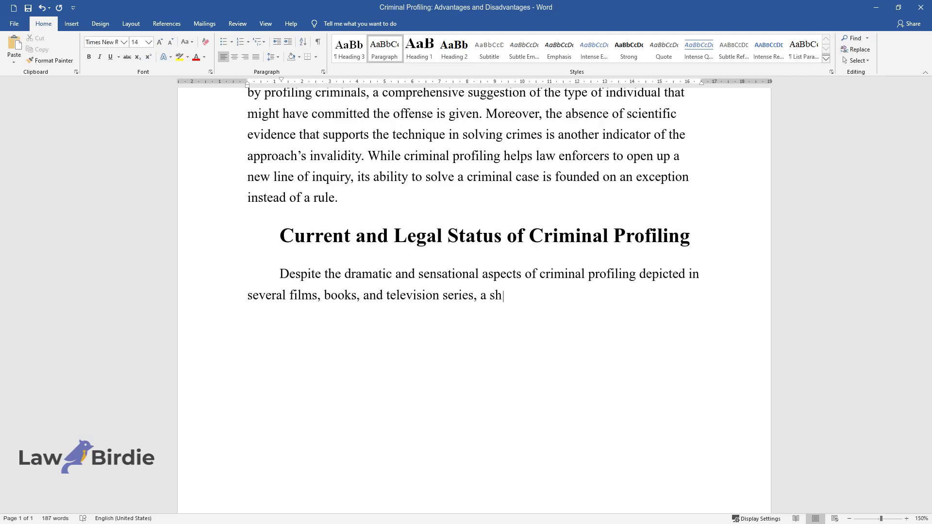
text(arp contrast exists between what t)
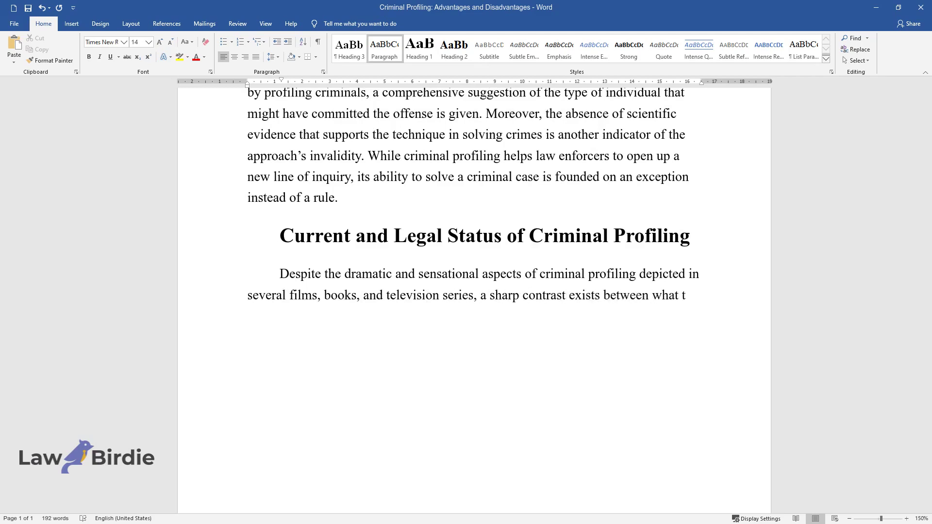
text(he media shows and what happens in)
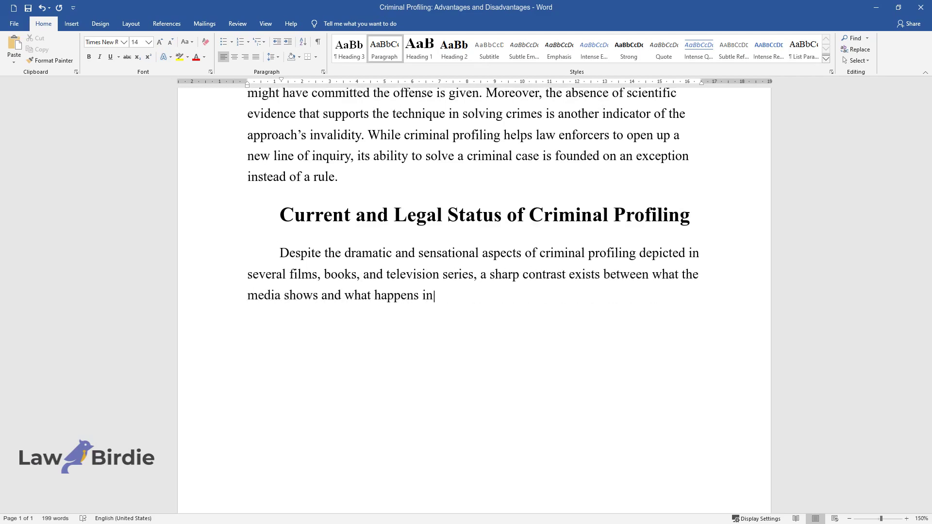
text( real life. Based on that difference, criminal profiling is not broadly recognized in lawful and psych)
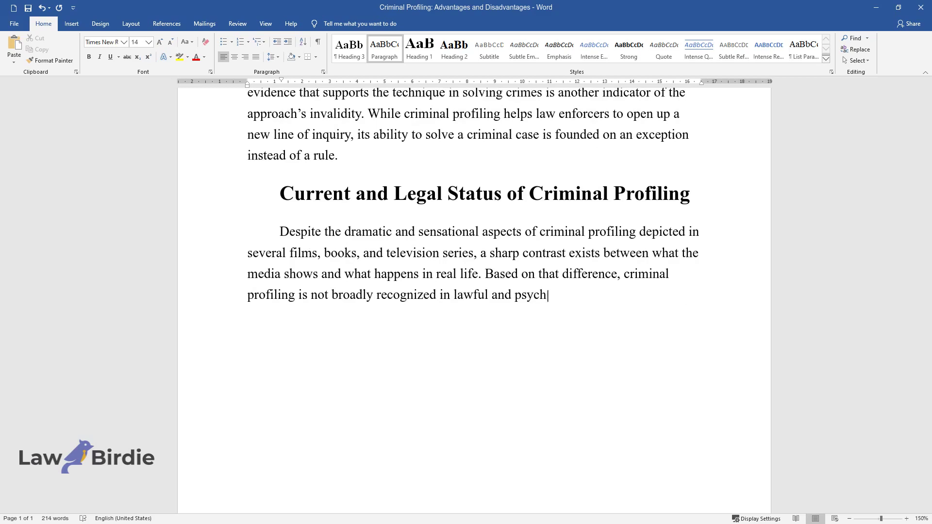
text(ological societies to the degree that some courts have rule)
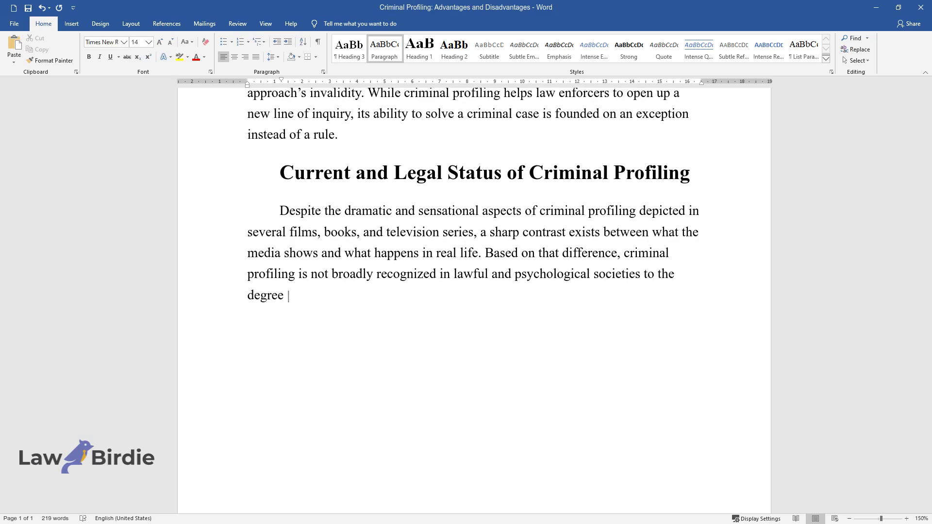
text(d the tec)
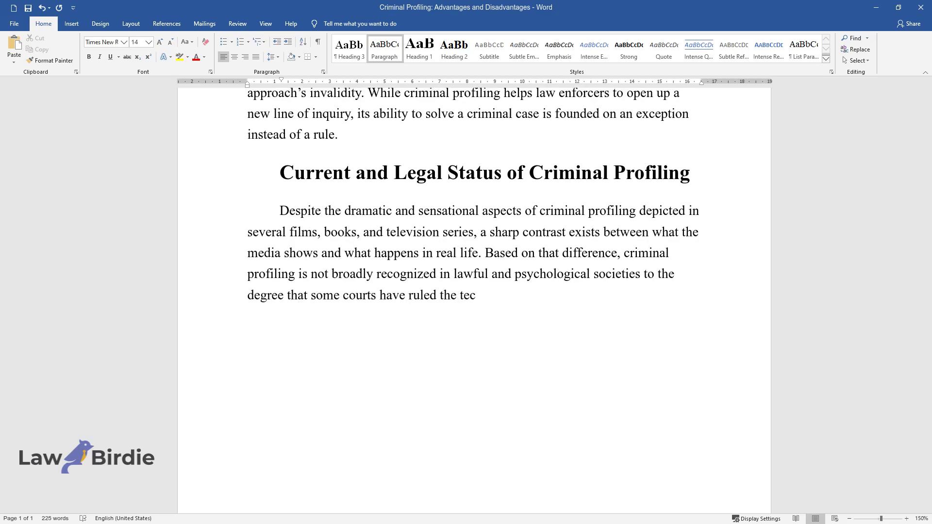
text(hnique excluded. As established, )
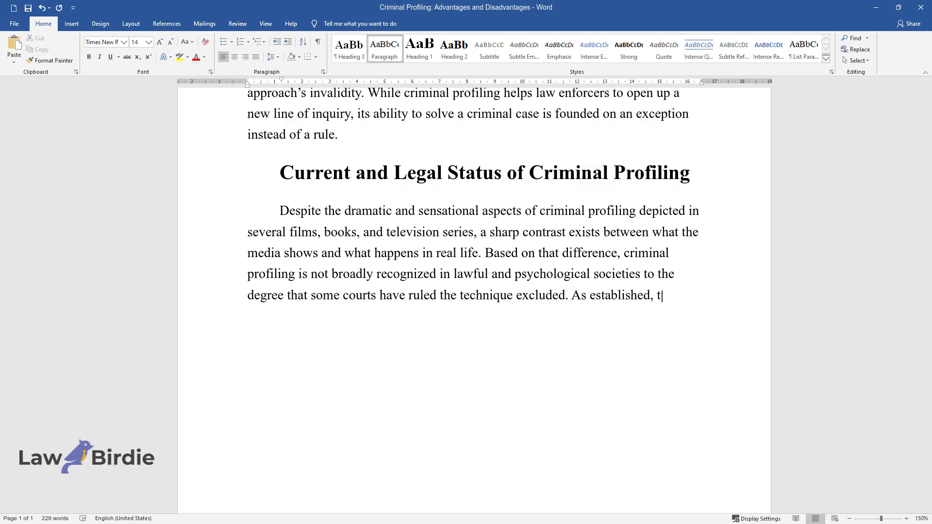
text(the reasons for ruling the approach inadmissible are the broad indication of the type of people that m)
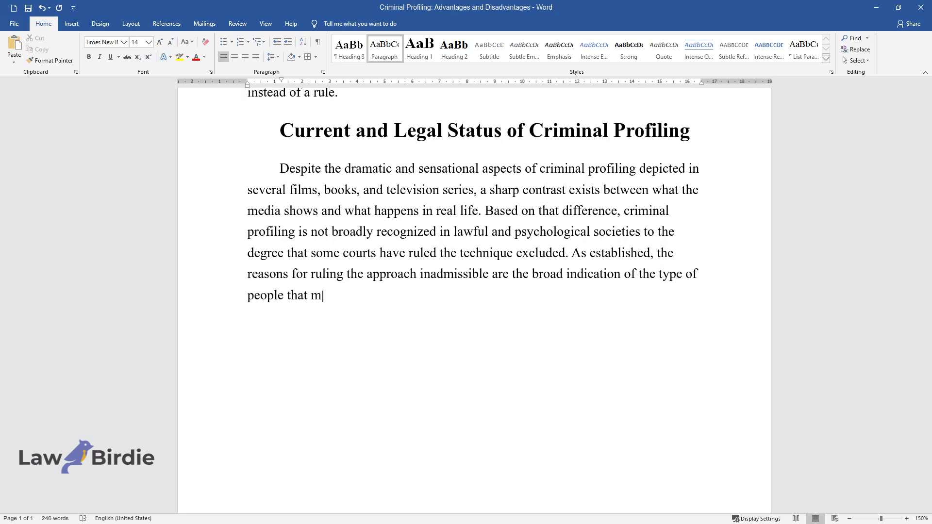
text(ight have committed the crime and )
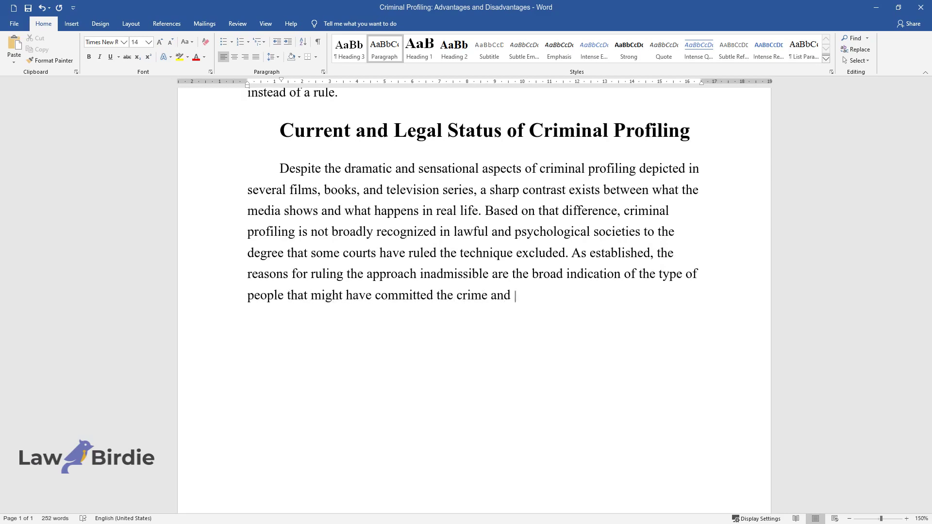
text(the lack of scientific evidence t)
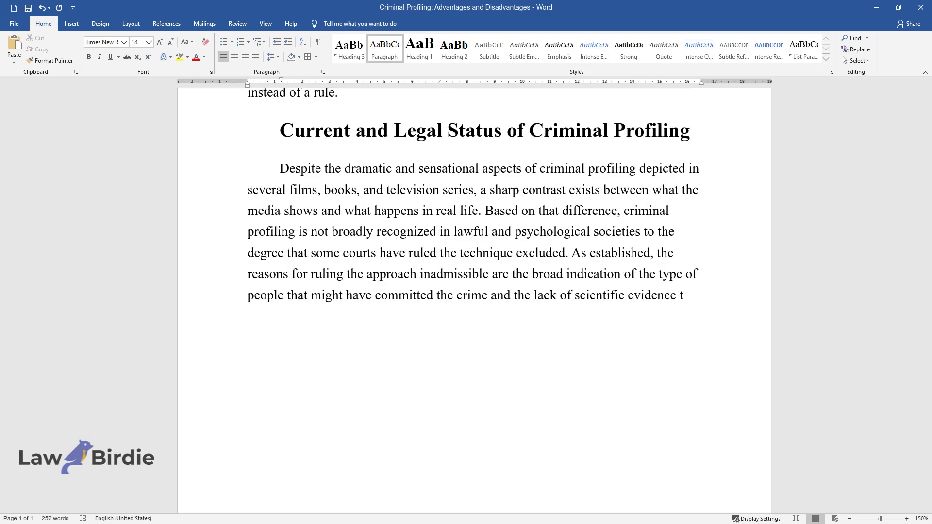
text(o support the technique. However, )
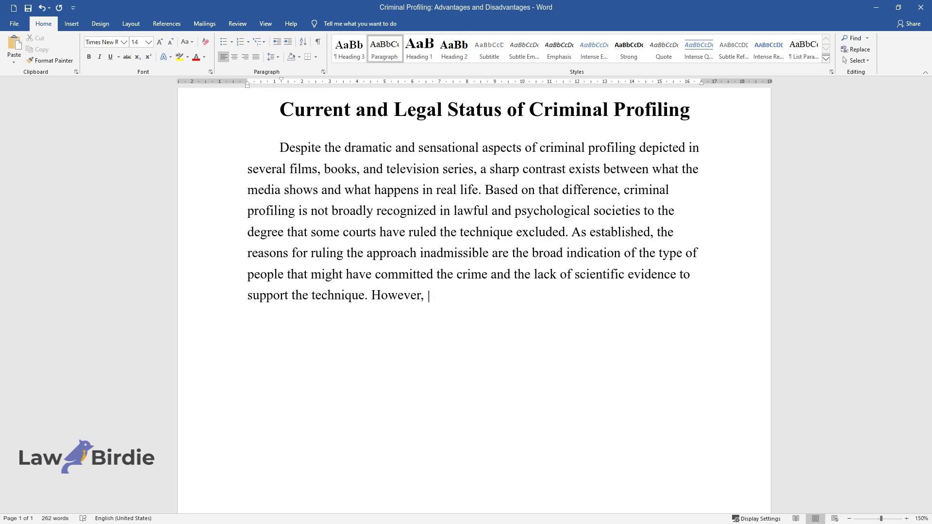
text(in exceptional cases, it cannot be denied that criminal profiling has been pr)
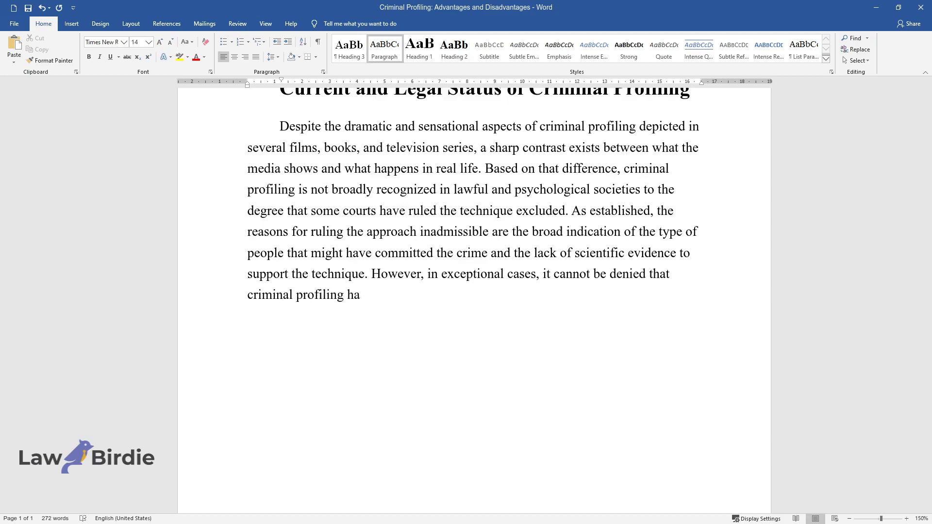
text(oven a helpful technique in identifying criminal offenders.)
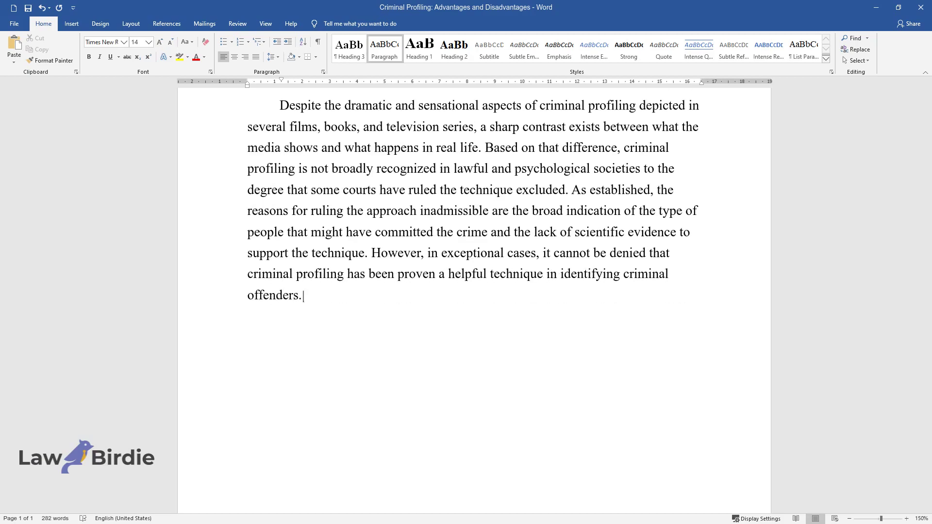
text( With that, there is a need for more research on criminal profiling )
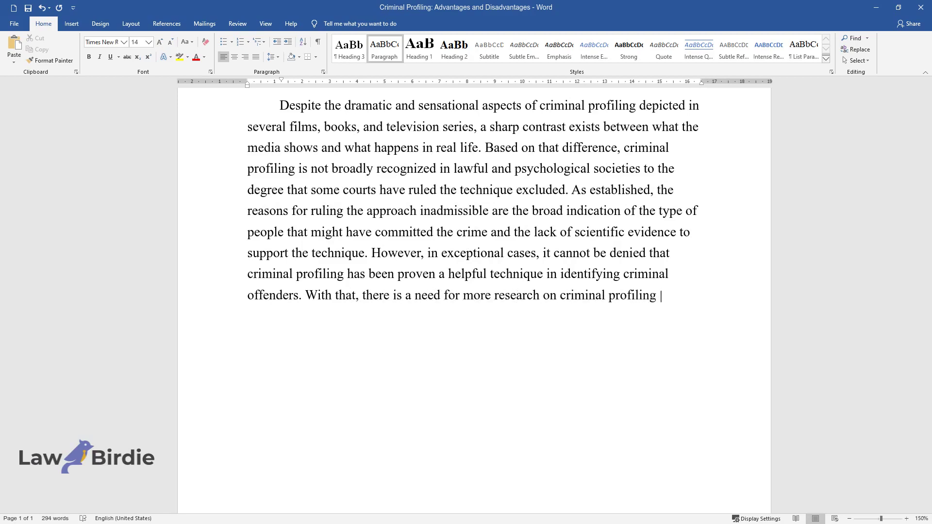
text(as an approach to offender identif)
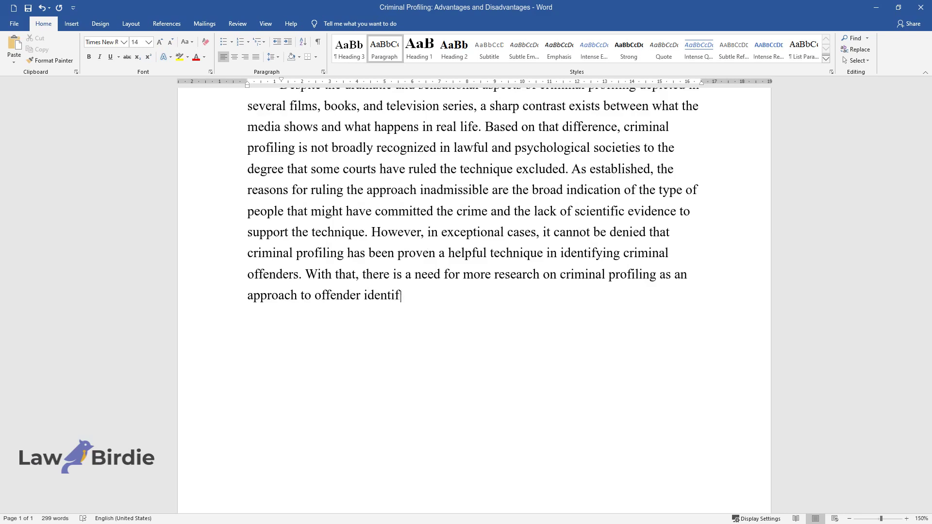
text(ication to earn its valuable place as a forensic technique. Moreover, profiling variation has evoked some interest concerning psychologi)
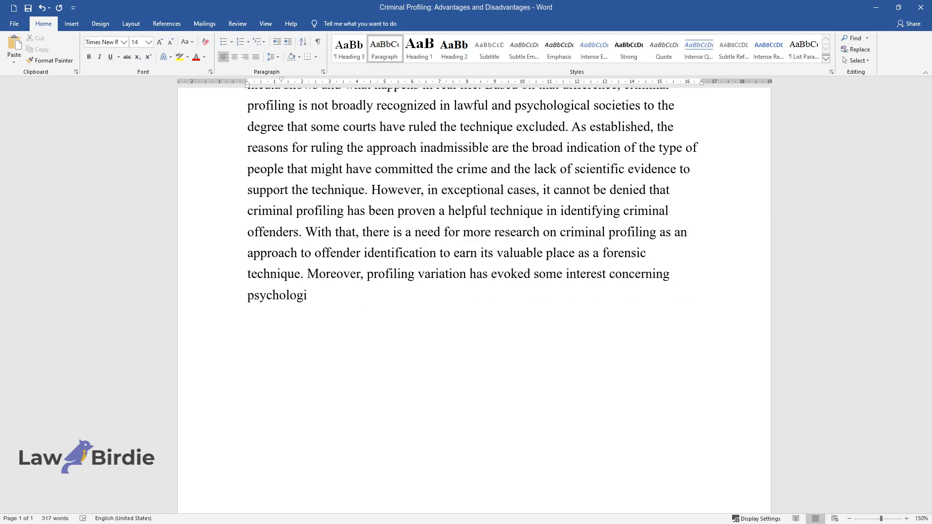
text(cal compilation specific to famous)
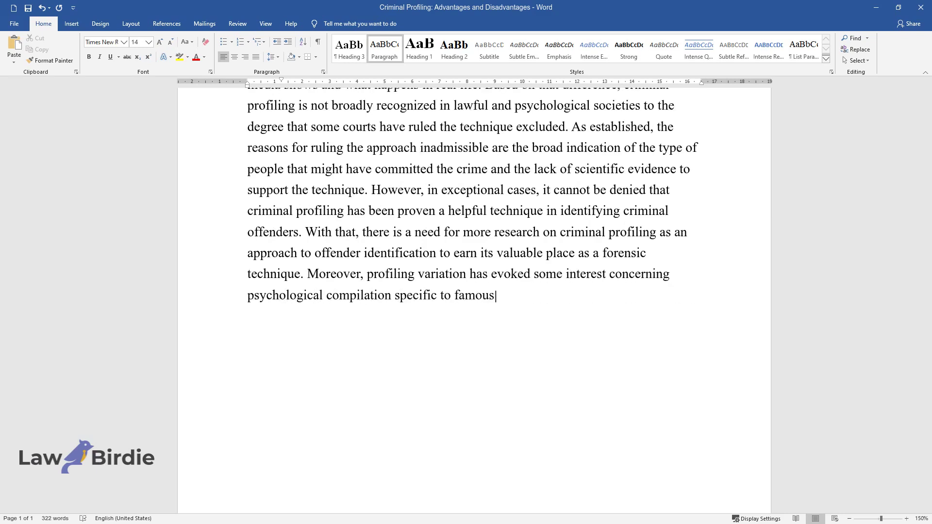
text( individuals in news media. Howev)
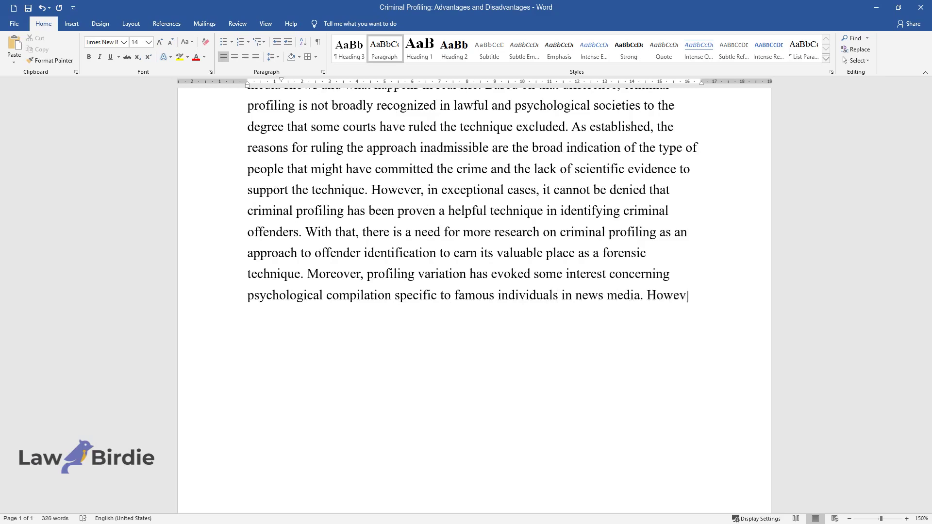
text(er, in the criminal profiling case, the aspects of validity and reli)
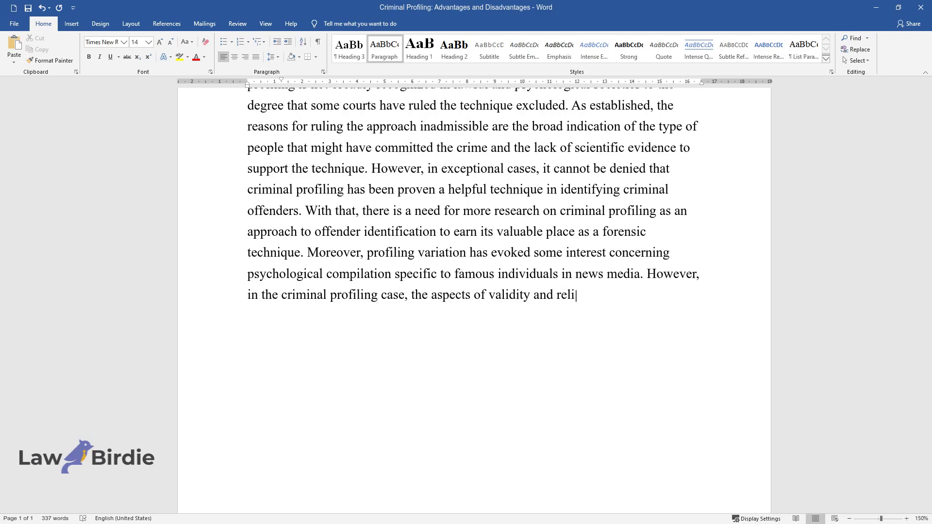
text(ability remain.)
key(Return)
Add the heading 'Criminal Profiling as Evidence Tool in the Courts' and its paragraph about inadmissibility and bias
text(C)
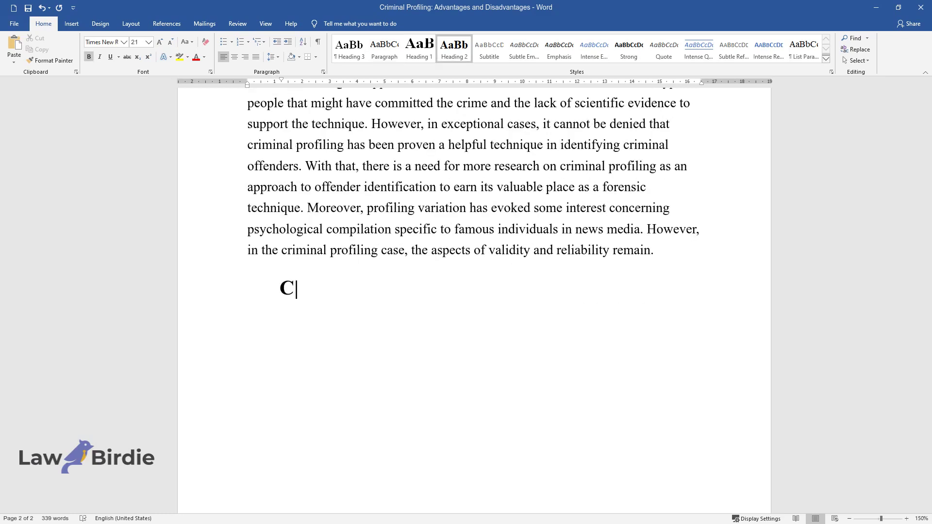
text(riminal Profiling as Evidence Tool in the Courts)
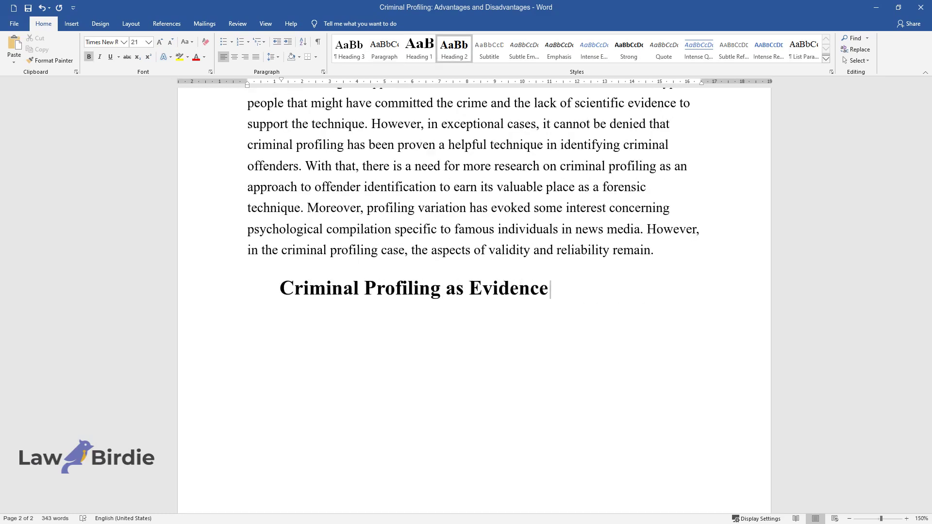
key(Return)
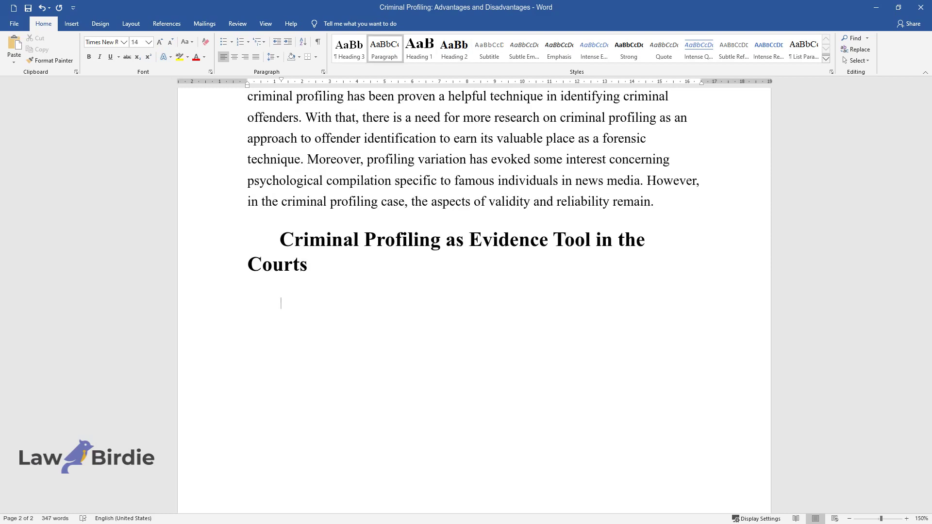
text(In the past, criminal pr)
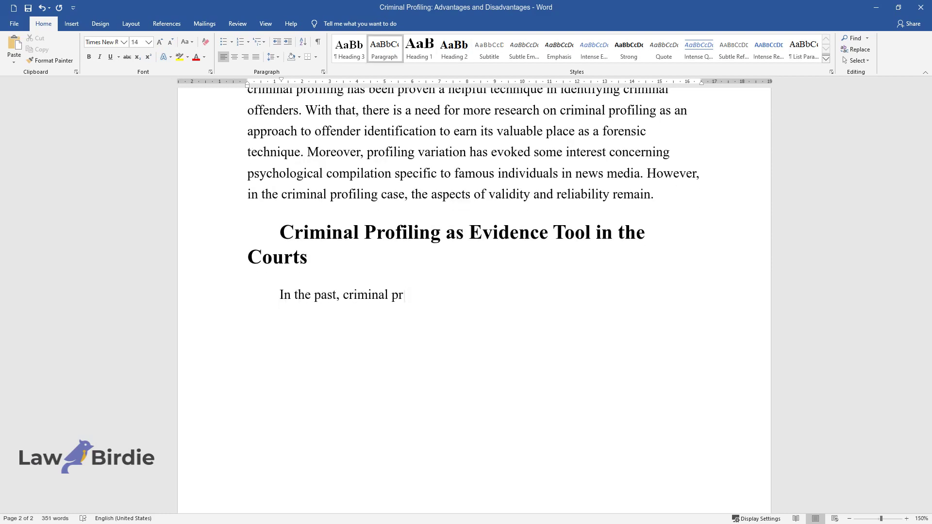
text(ofiling has been used as a)
text(n evidence tool in the courts. It h)
text(as been ruled inadmissible due to the lack)
text( of scientific evidence supporting )
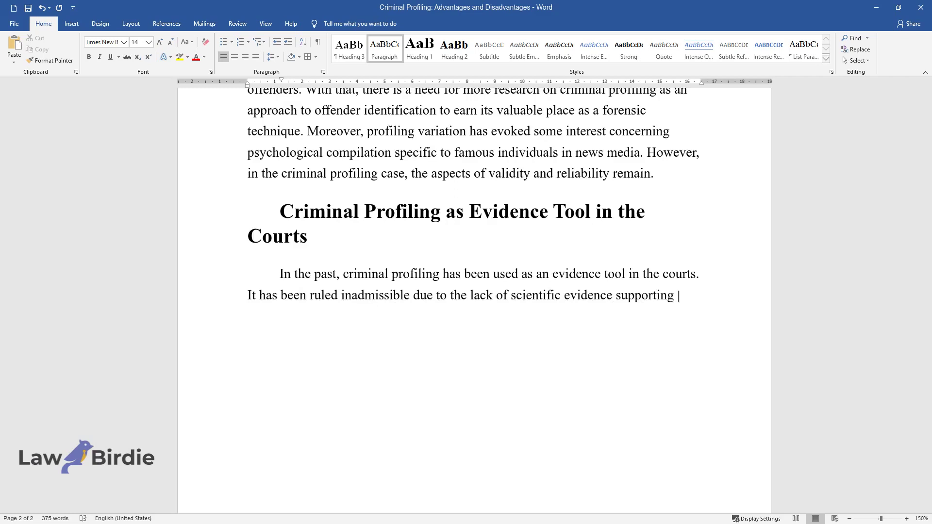
text(its use. Further, criminal profiling is associated with generalizing)
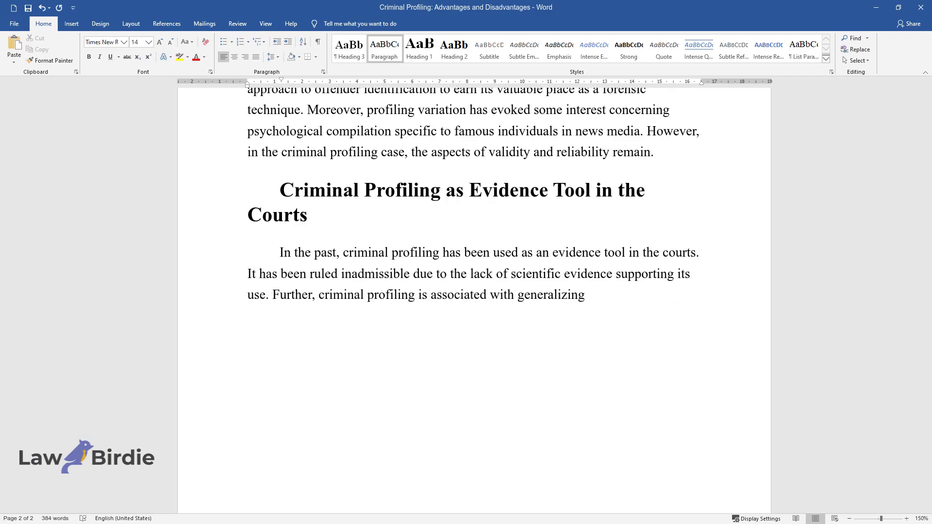
text( criminal offenders, giving a broader sense of who might have committed)
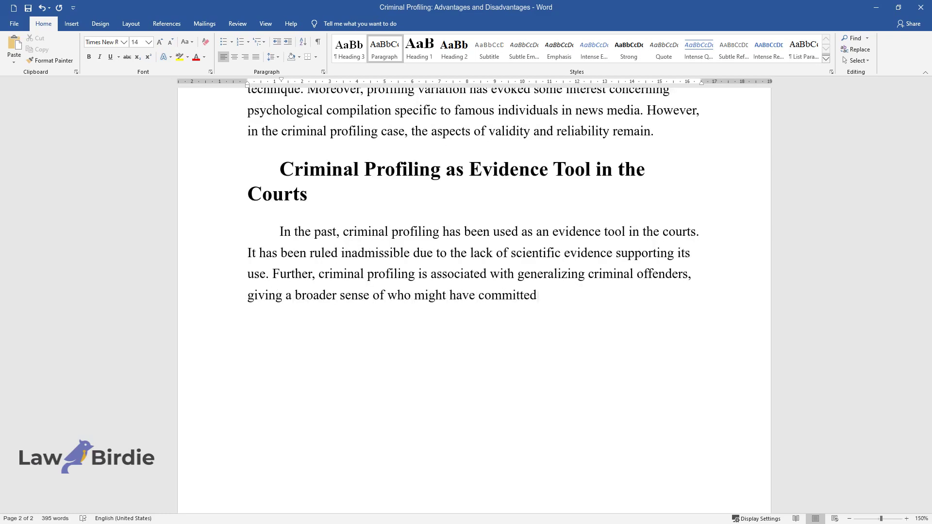
text( the crime. The inability to provide specific detail about the profile of the criminal offender is reason enough why the technique should not be allowed in trials. Backed )
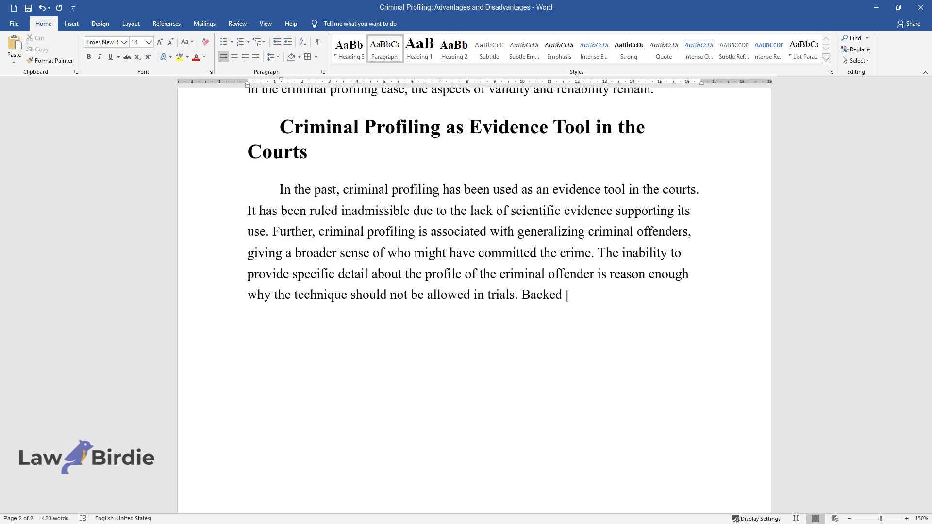
text(by the lack of scientific evidence, it shows the pos)
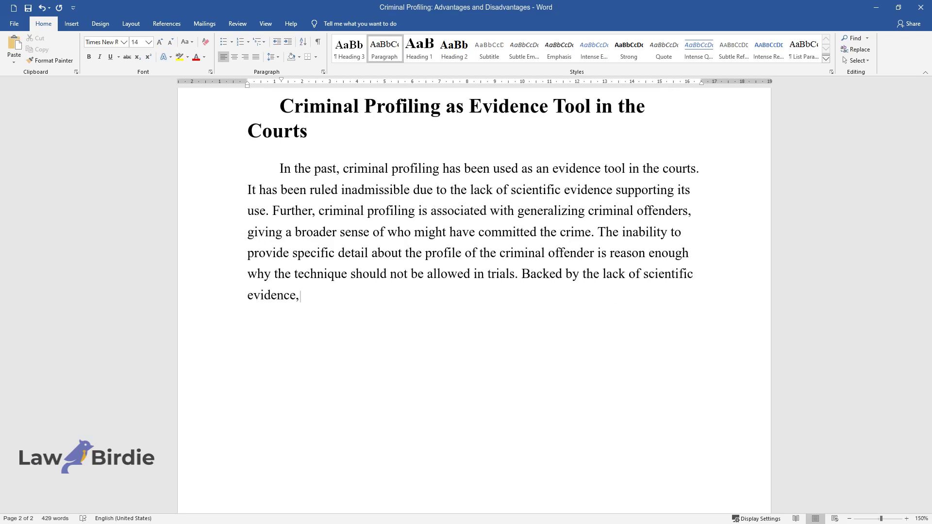
text(sibility of bias)
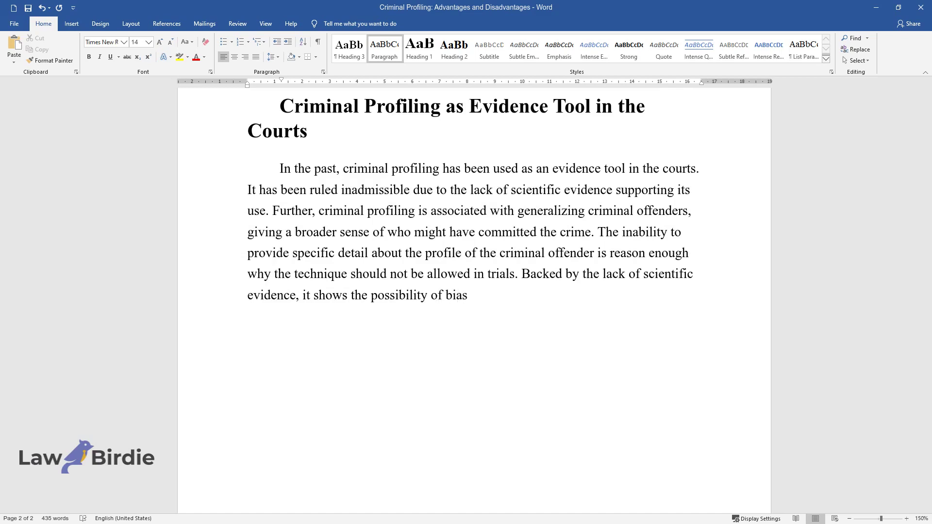
text( when using the technique.)
key(Return)
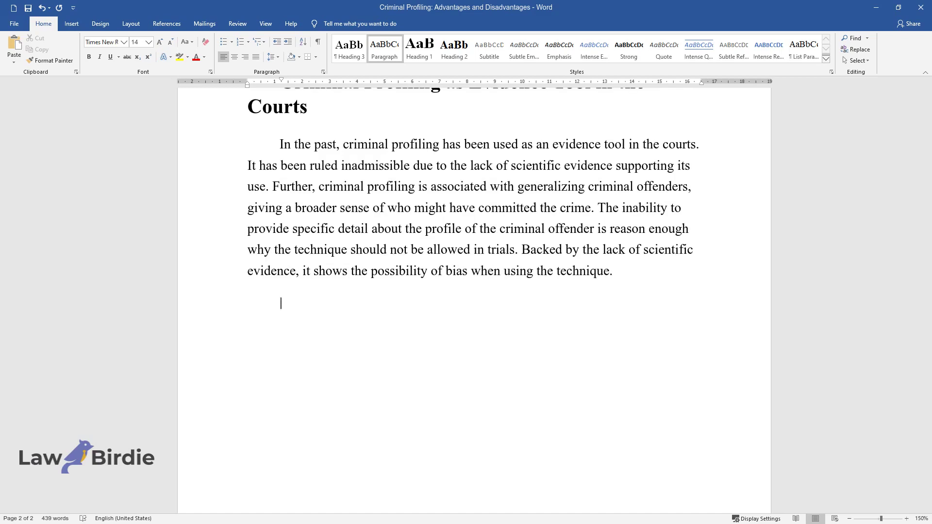
Write the paragraph starting 'With that, individuals charged with a specific crime' on profiling's lacking investigative relevance
text(With that, individu)
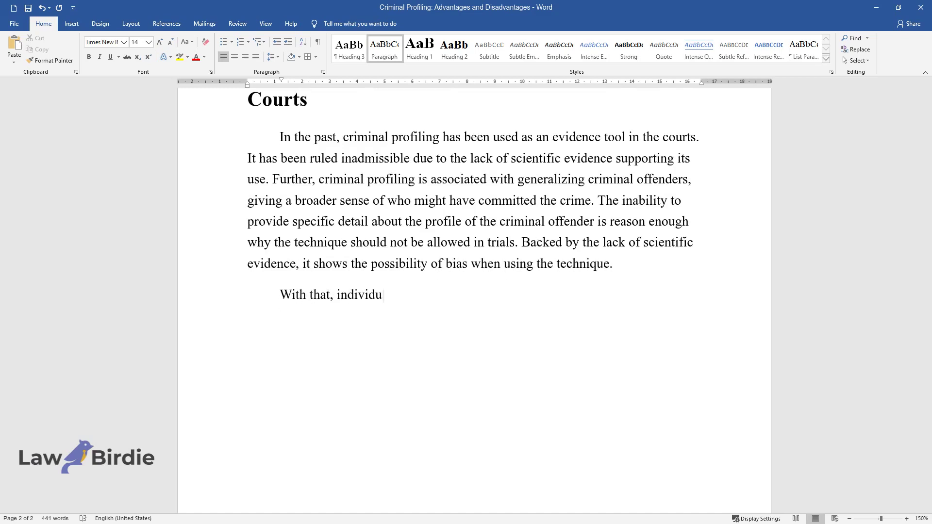
text(als charged with a specific crime )
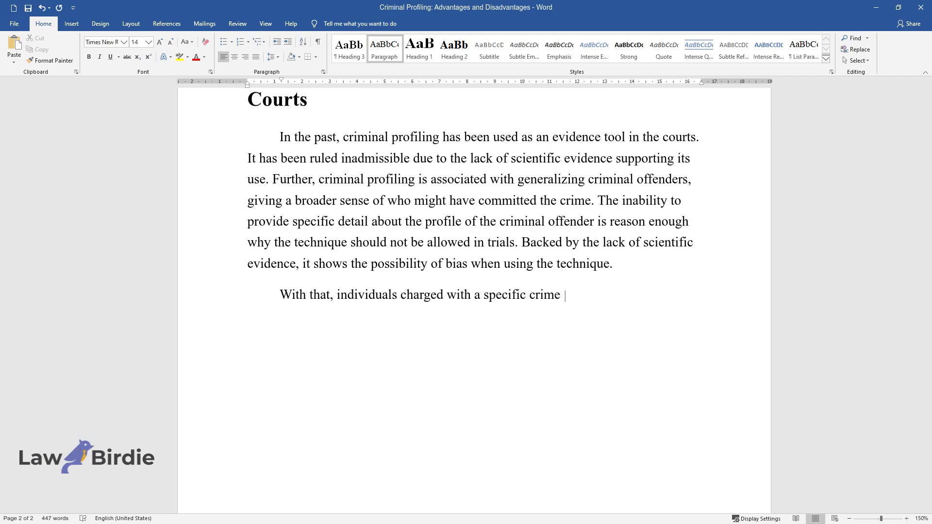
text(might fall into the broader category given by the p)
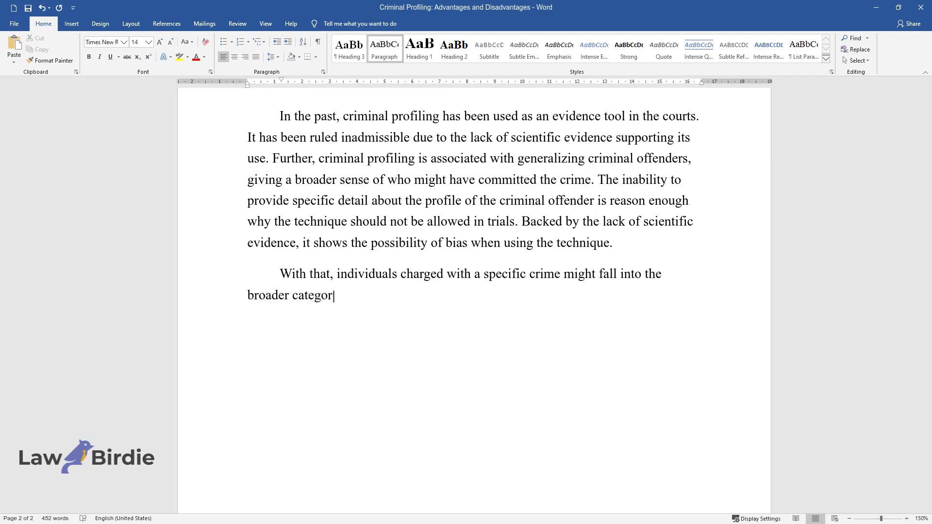
text(rofiling, yet they)
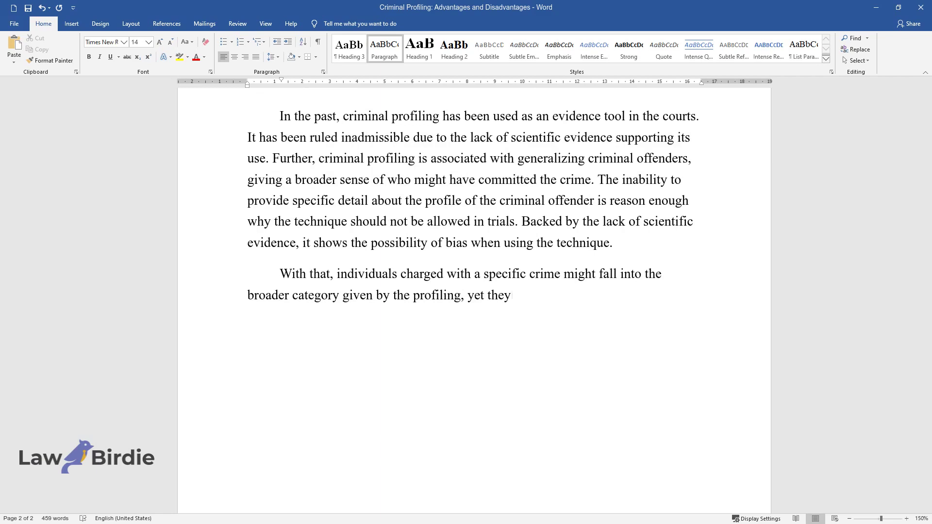
text( may not be the actual offenders of the crime. With )
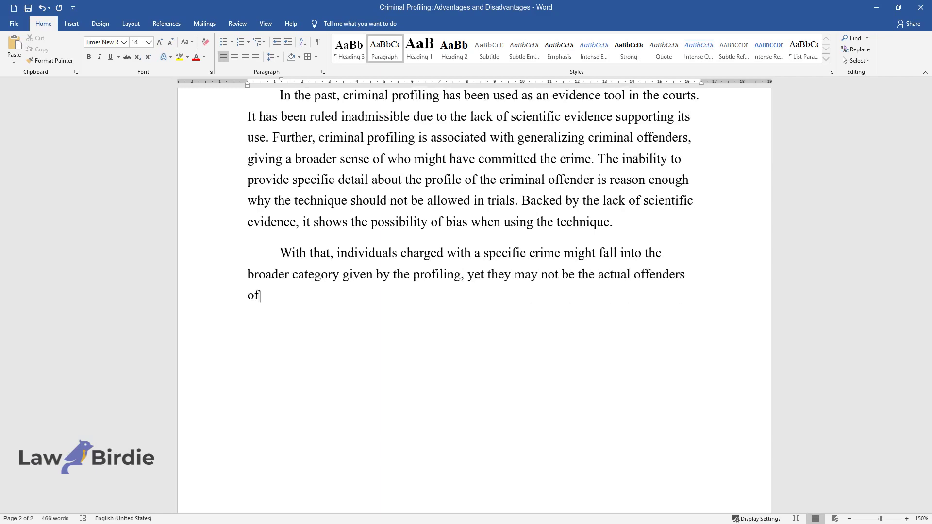
text(the absence of the ability to narrow down a specific)
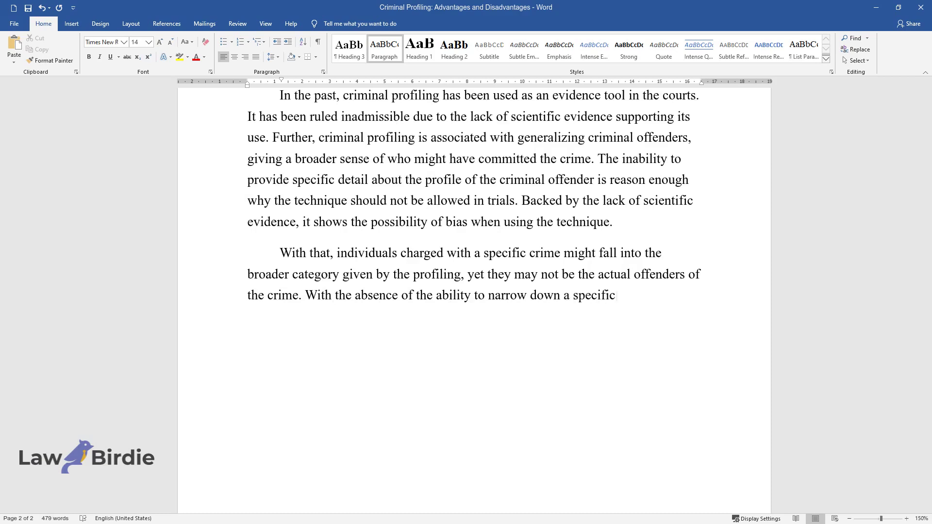
text( offender to a specific crime, the)
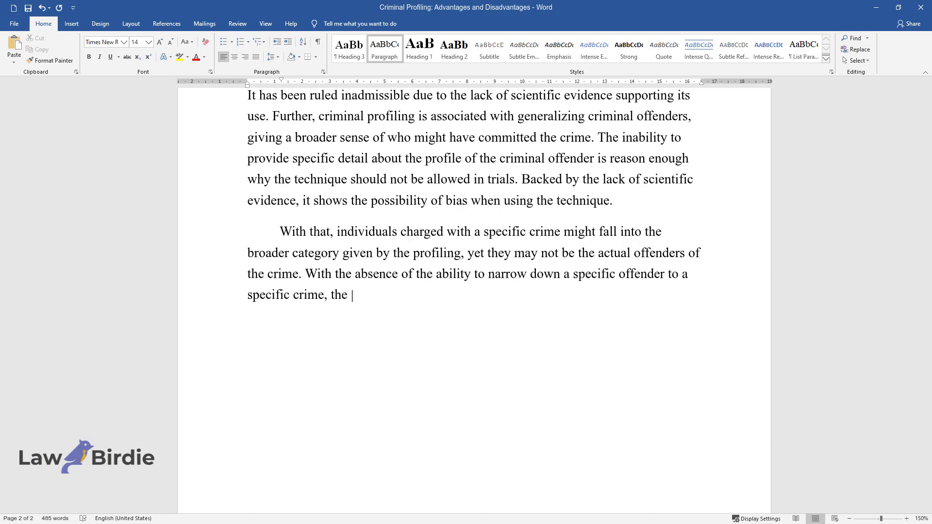
text( technique lacks investigative rele)
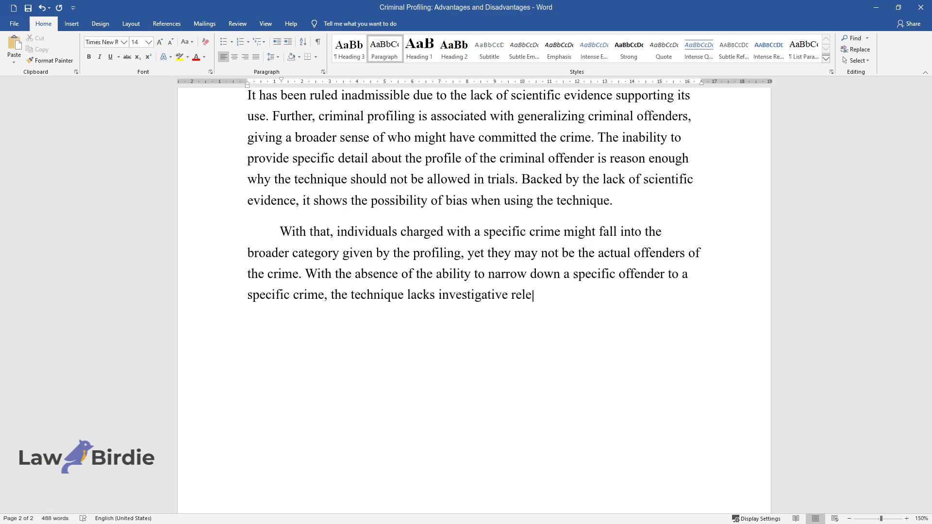
text(vance. Moreover,)
text(the provisio)
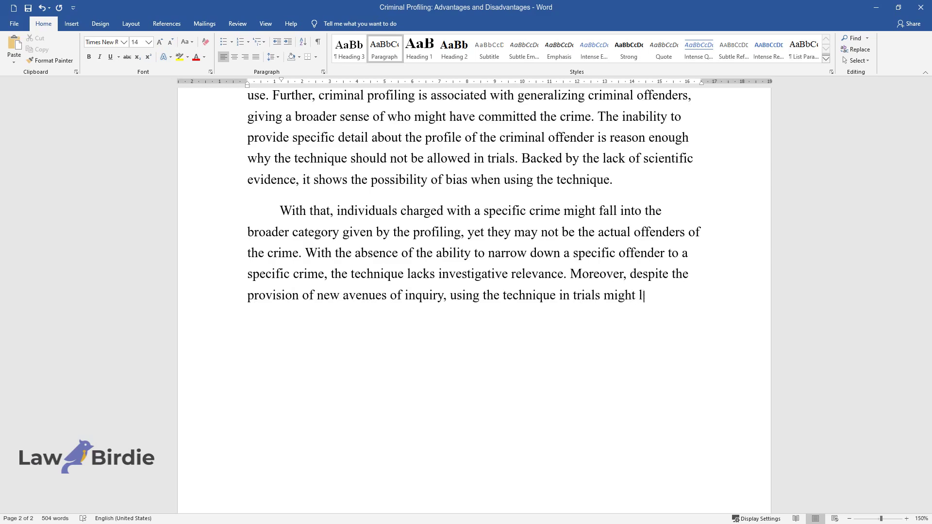
text(n of new avenues of inquiry, using the technique in trials might leave open the det)
text(ails of the case r)
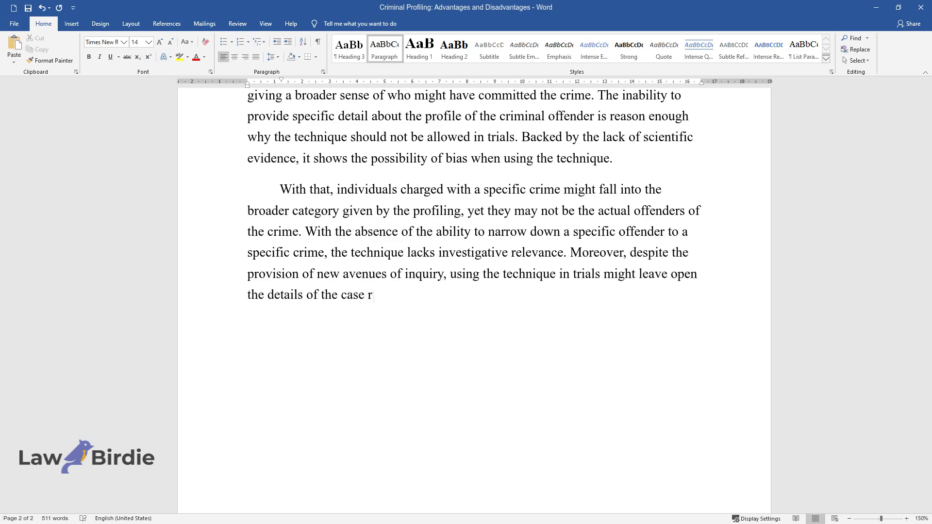
text(esulting in misinterpretation, whi)
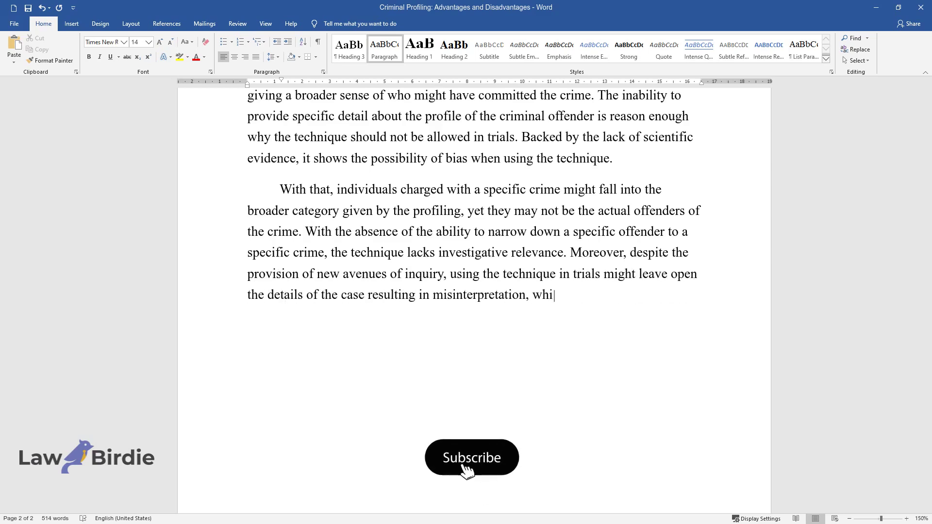
text(ch might be damaging to the case. T)
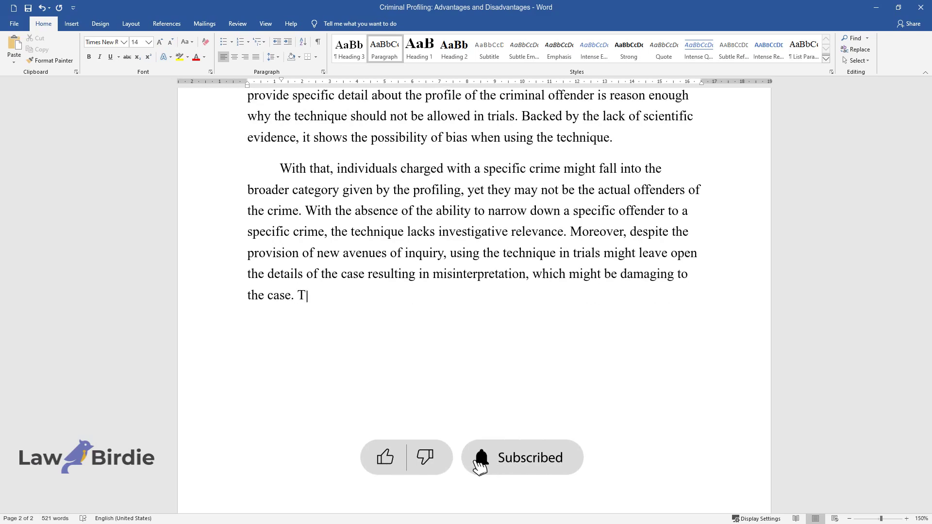
text(herefore, the technique does not a)
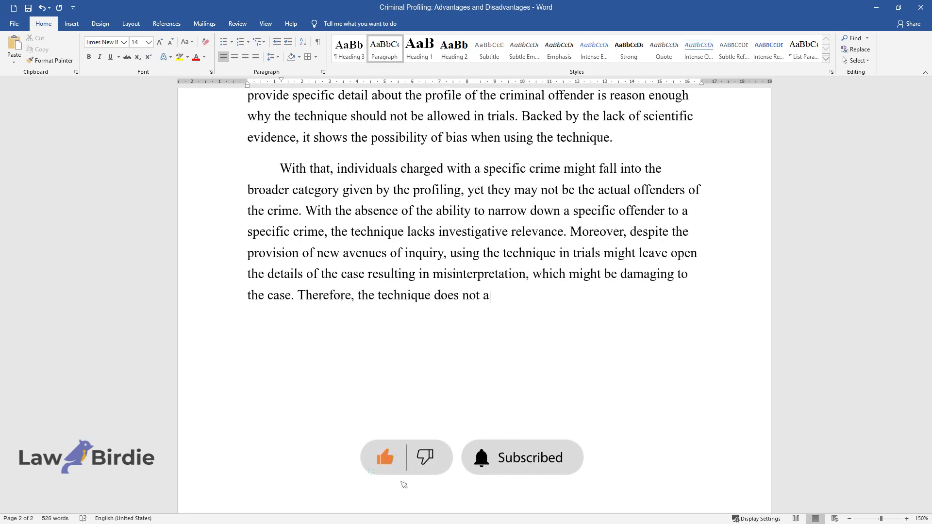
text(lways provide valuable assistance)
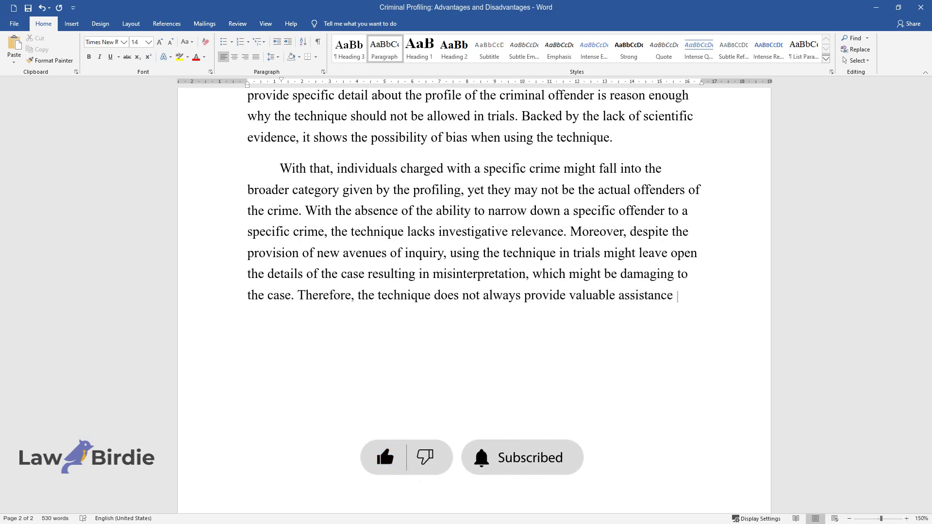